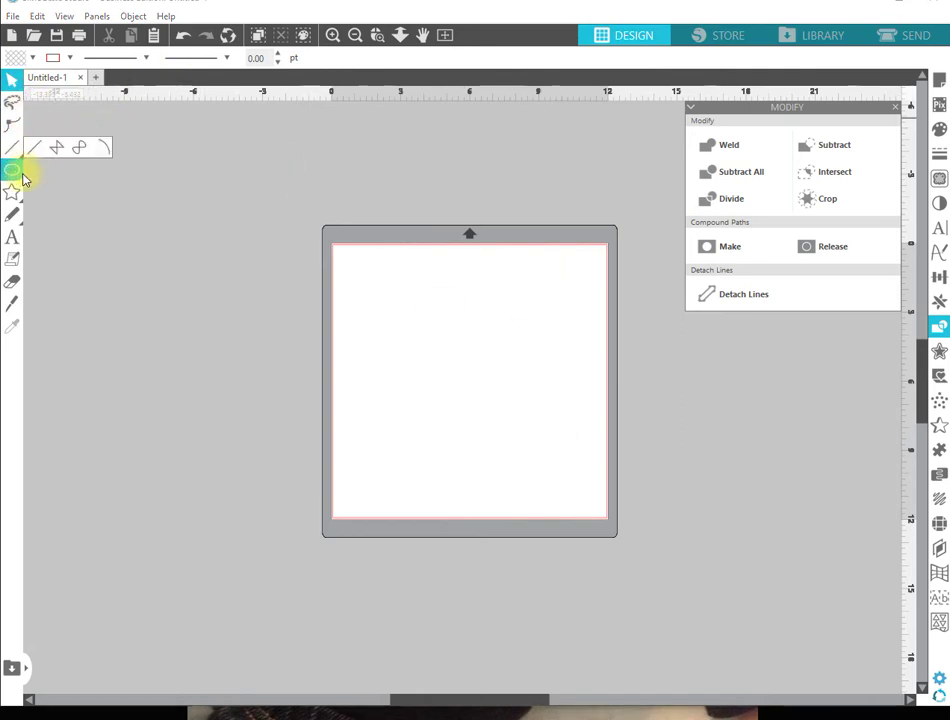
{"action": "mouse_move", "coordinate": [15, 182]}
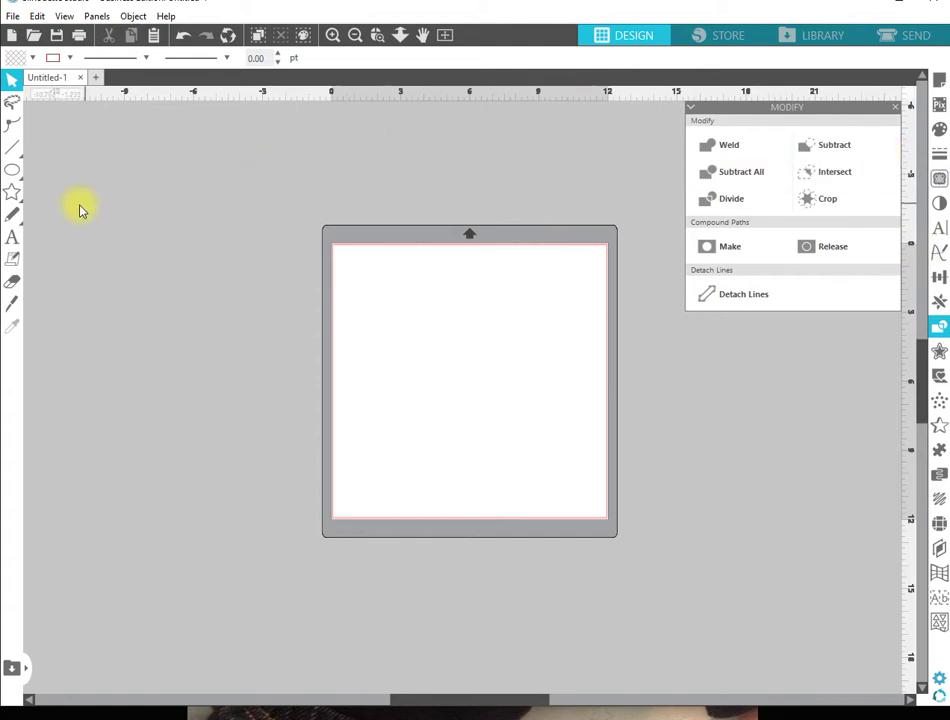
{"action": "mouse_move", "coordinate": [14, 204]}
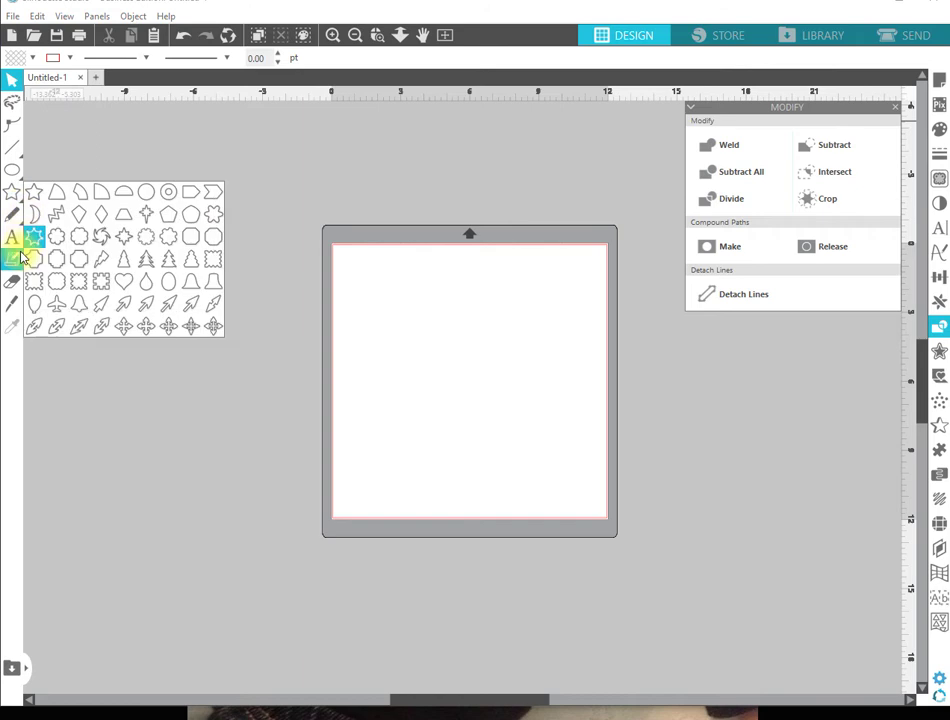
{"action": "left_click", "coordinate": [13, 121]}
{"action": "mouse_move", "coordinate": [15, 201]}
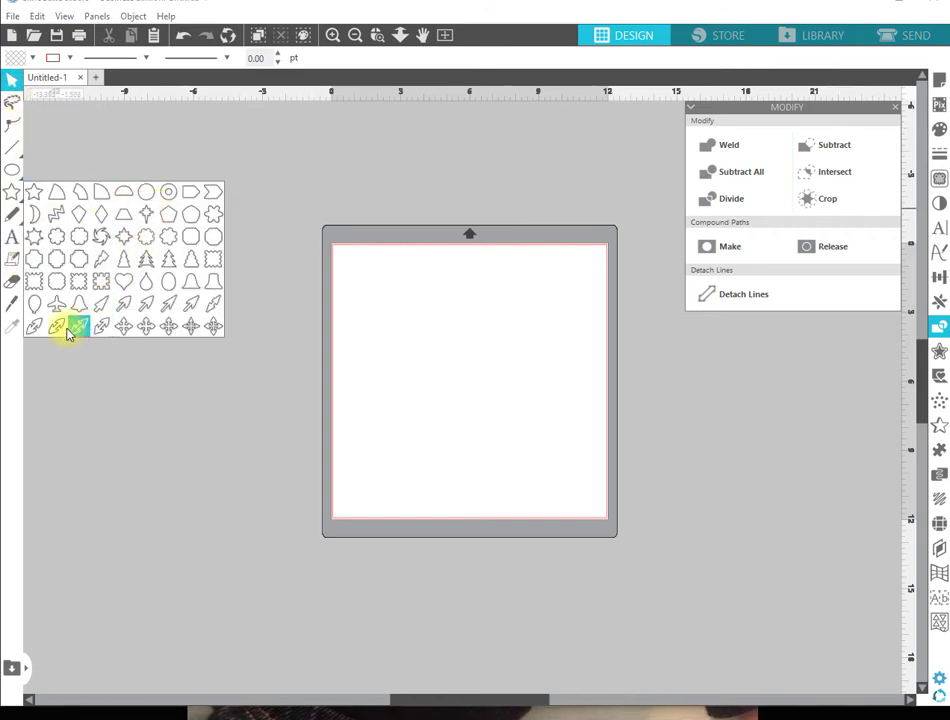
Draw a rectangle about 8.0 in wide and 5.0 in high in the middle of the page.
{"action": "mouse_move", "coordinate": [13, 178]}
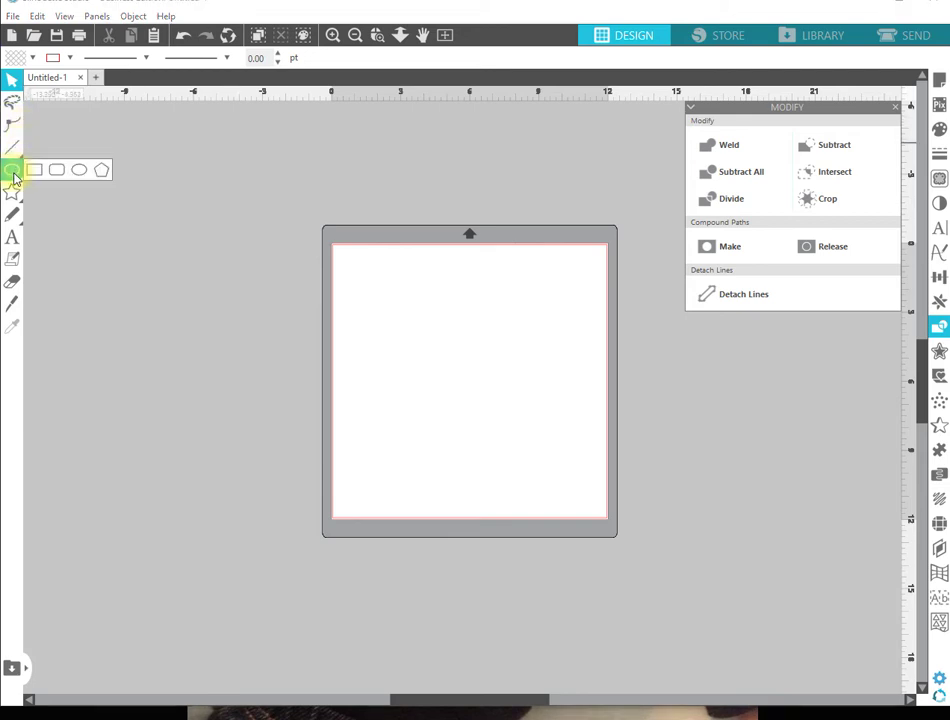
{"action": "left_click", "coordinate": [36, 173]}
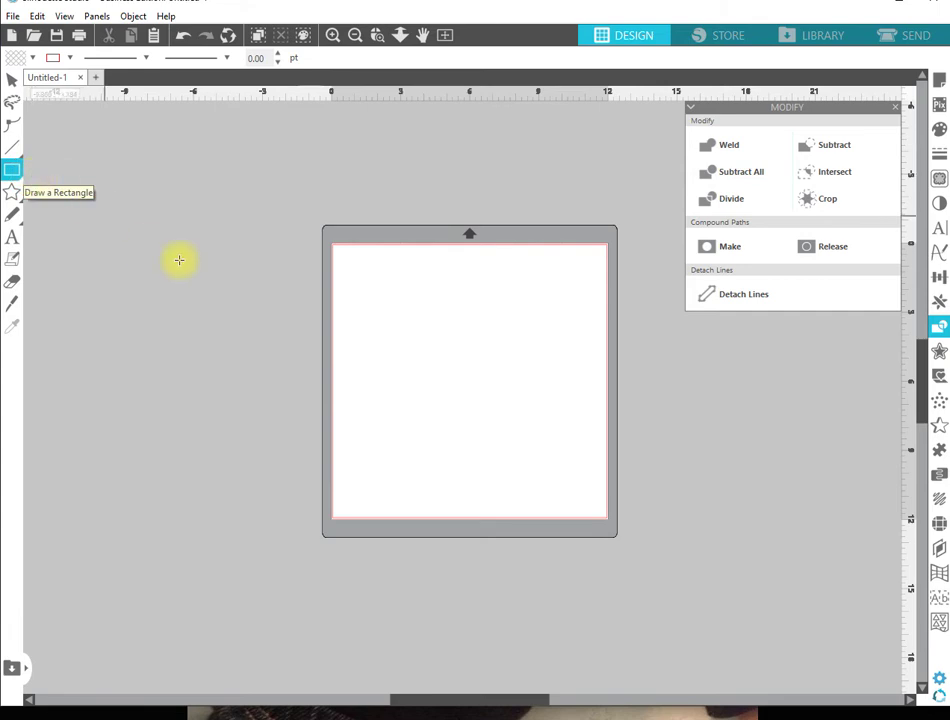
{"action": "left_click_drag", "start_coordinate": [390, 313], "coordinate": [578, 432]}
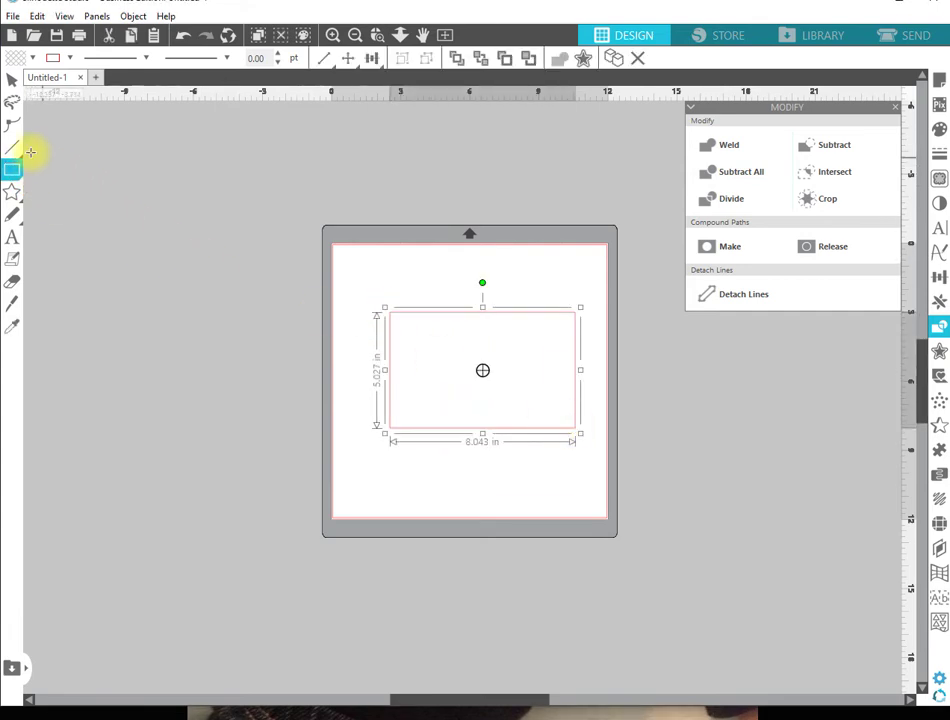
Edit the rectangle's points, pulling the upper-left corner outward and the upper-right corner in near the lower-left corner to form a bent, L-like shape.
{"action": "left_click", "coordinate": [12, 127]}
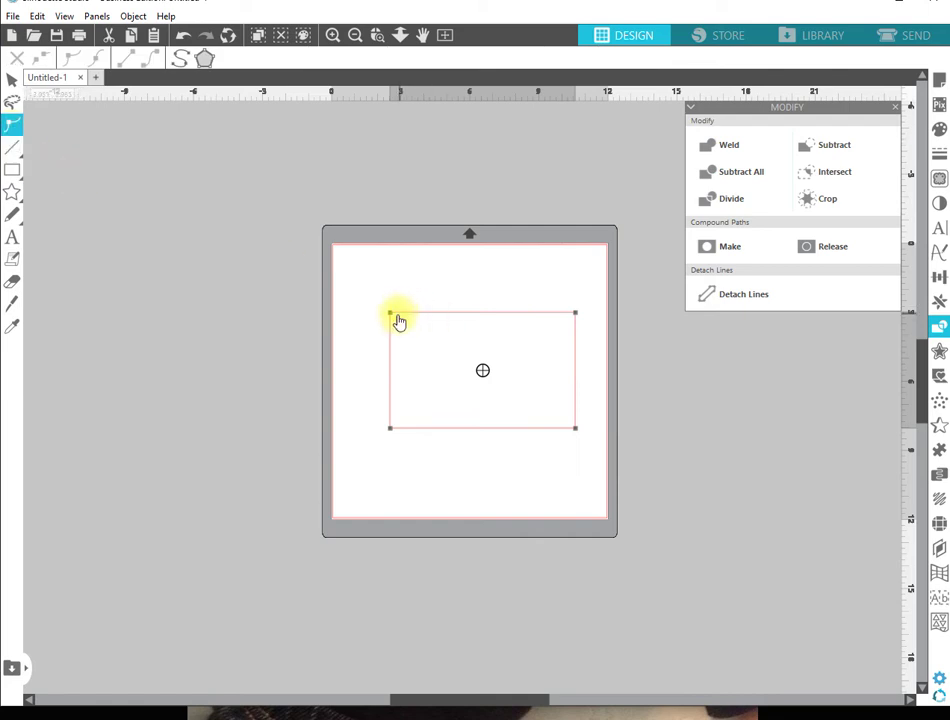
{"action": "left_click_drag", "start_coordinate": [392, 316], "coordinate": [383, 290]}
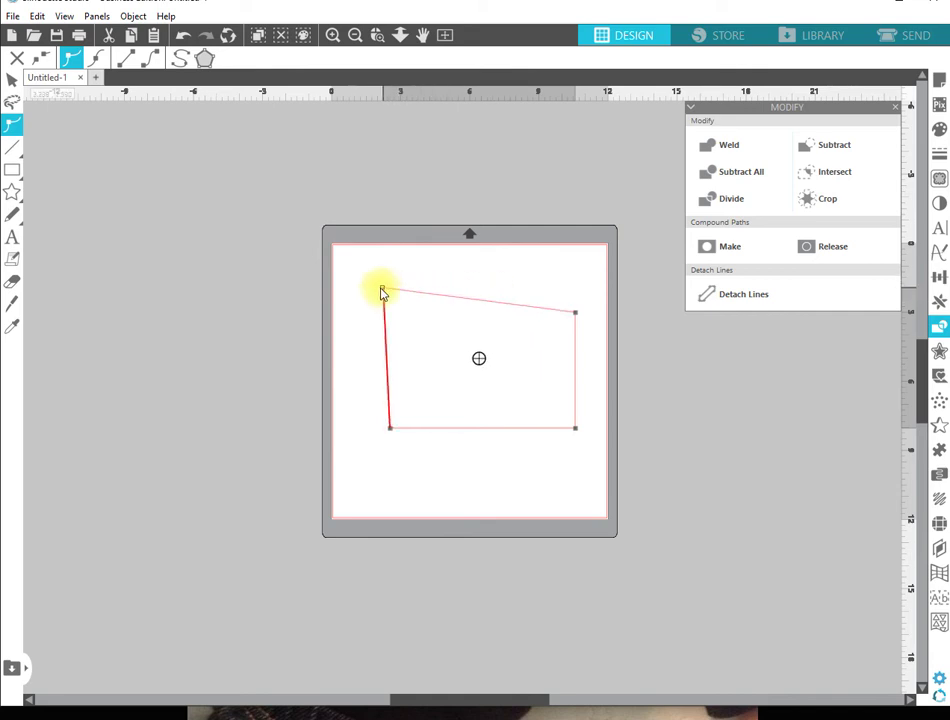
{"action": "left_click_drag", "start_coordinate": [574, 314], "coordinate": [413, 410]}
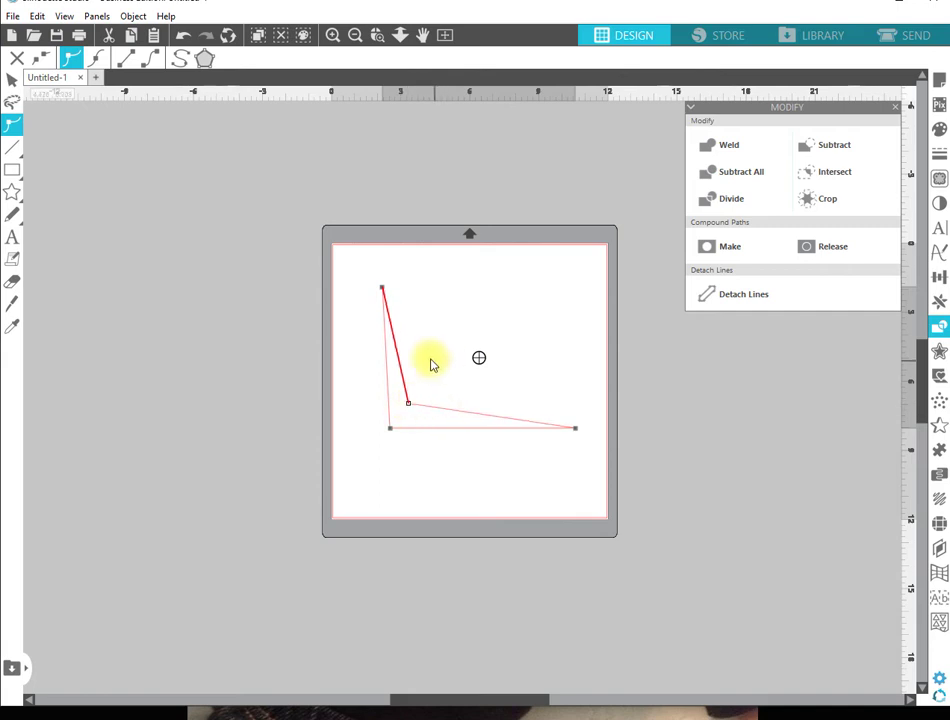
{"action": "left_click", "coordinate": [431, 360]}
{"action": "left_click", "coordinate": [411, 404]}
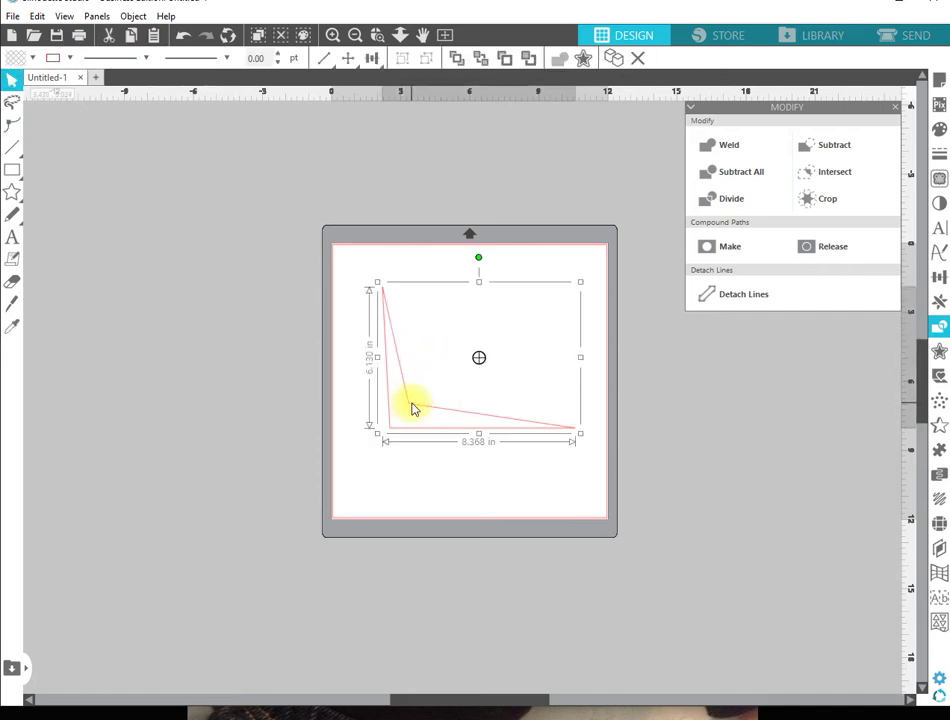
Draw an ellipse about 3.3 in wide and 3.4 in high inside the angle of the bent shape.
{"action": "left_click", "coordinate": [16, 192]}
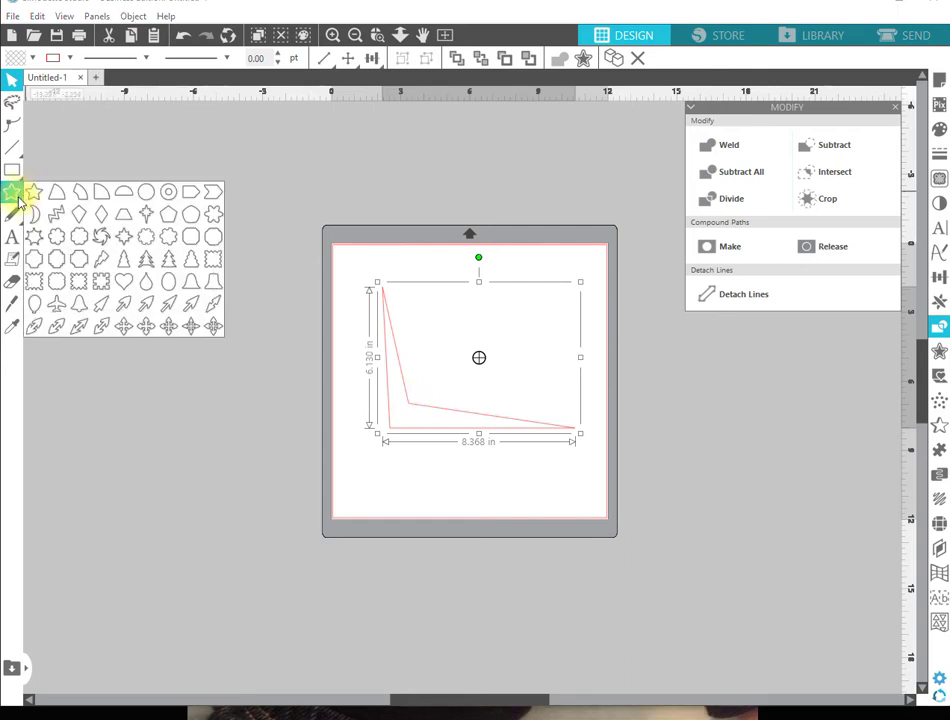
{"action": "left_click", "coordinate": [14, 168]}
{"action": "left_click", "coordinate": [77, 172]}
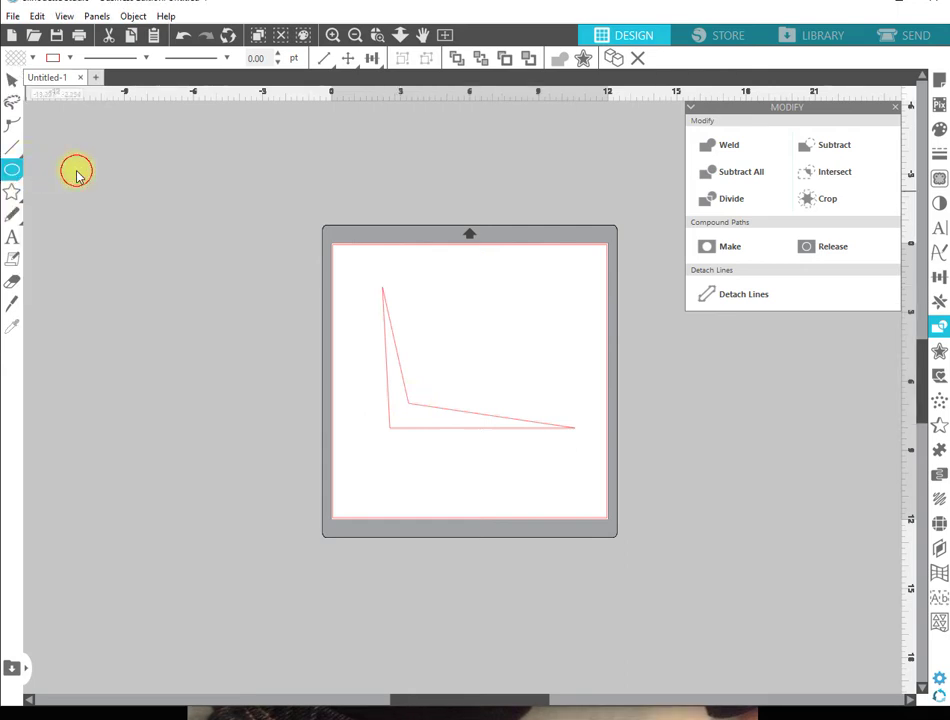
{"action": "left_click_drag", "start_coordinate": [426, 310], "coordinate": [479, 390]}
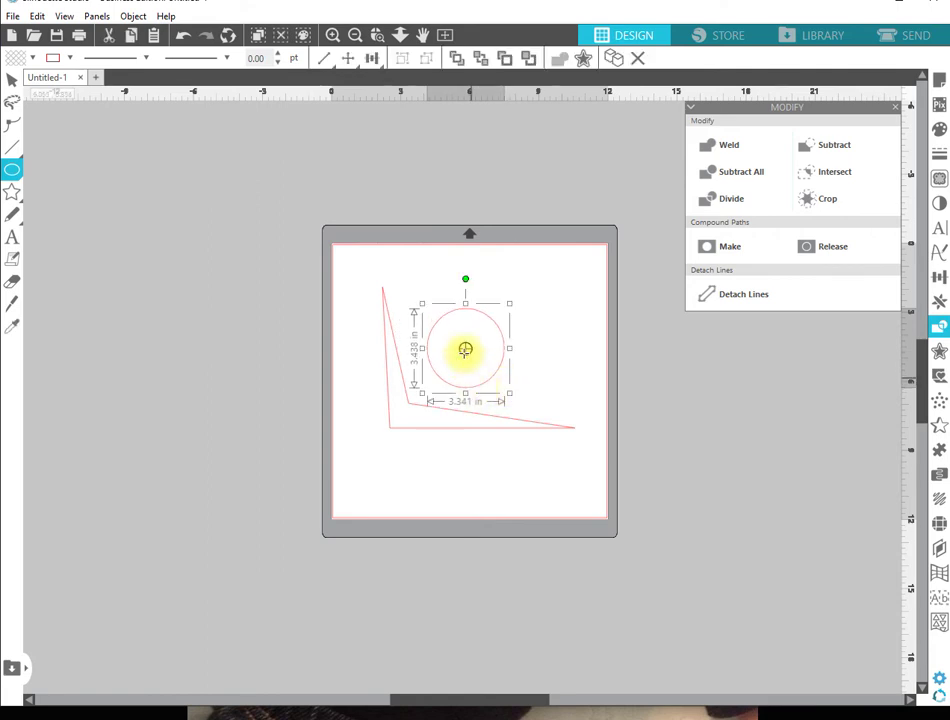
Move the circle so it overlaps the lower-left corner of the bent shape, and deselect it.
{"action": "left_click", "coordinate": [12, 82]}
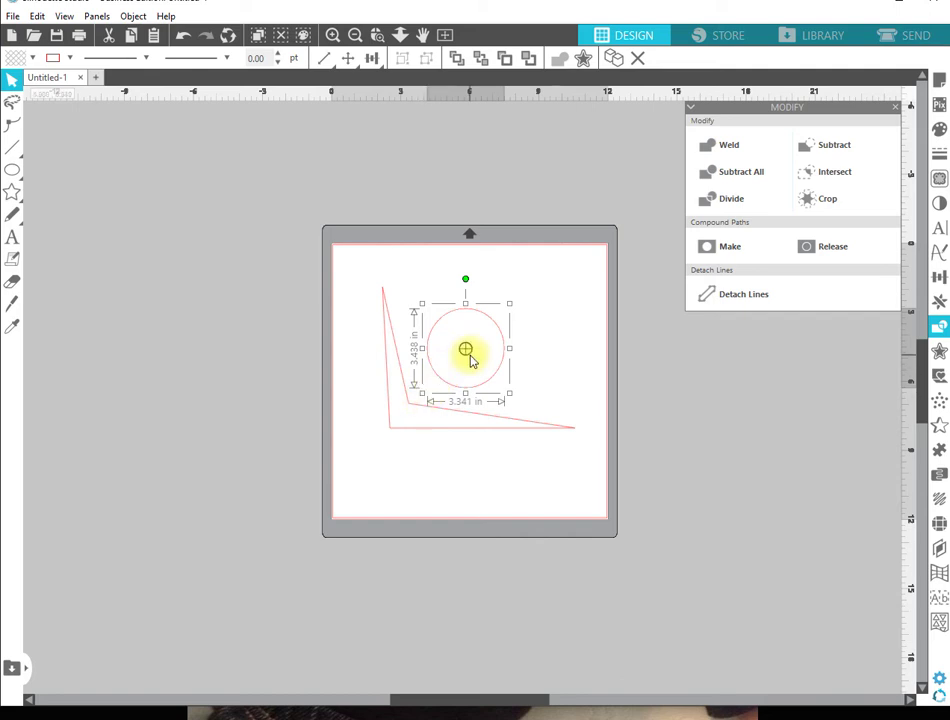
{"action": "left_click_drag", "start_coordinate": [502, 341], "coordinate": [438, 408]}
{"action": "left_click", "coordinate": [545, 355]}
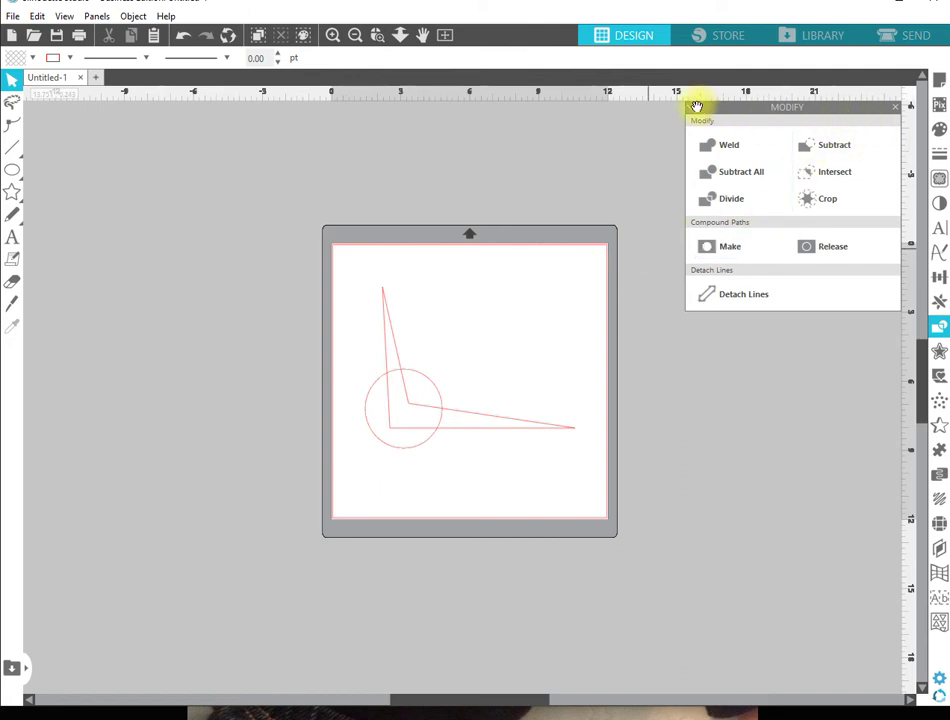
Select the circle and the bent shape, try welding them together, and undo the weld.
{"action": "mouse_move", "coordinate": [523, 300]}
{"action": "left_mouse_down"}
{"action": "mouse_move", "coordinate": [515, 343]}
{"action": "mouse_move", "coordinate": [340, 476]}
{"action": "left_mouse_up"}
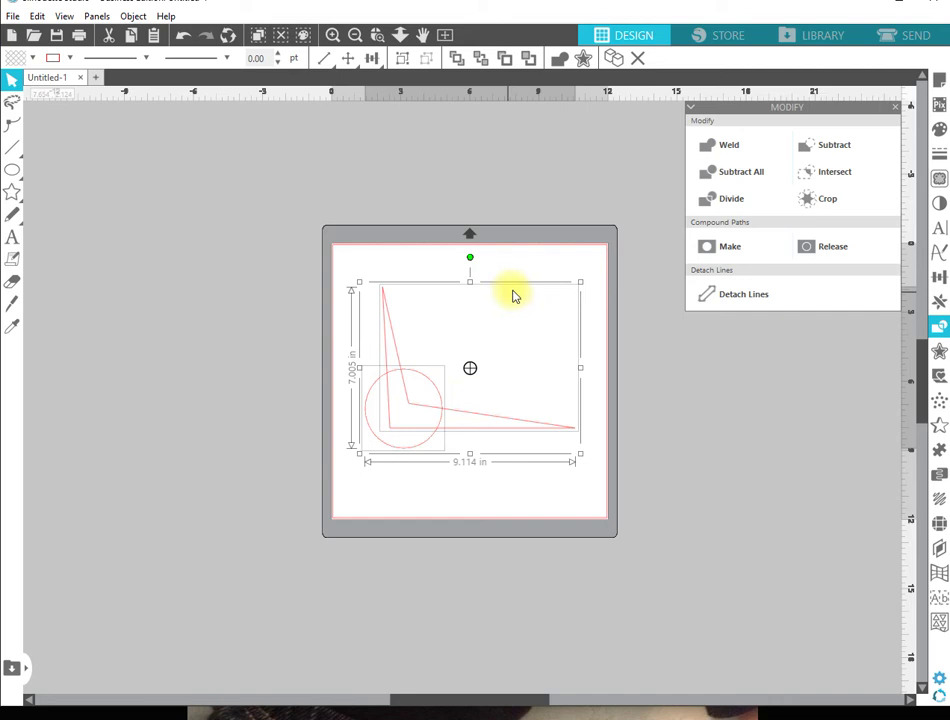
{"action": "left_click", "coordinate": [719, 152]}
{"action": "key", "text": "ctrl+z"}
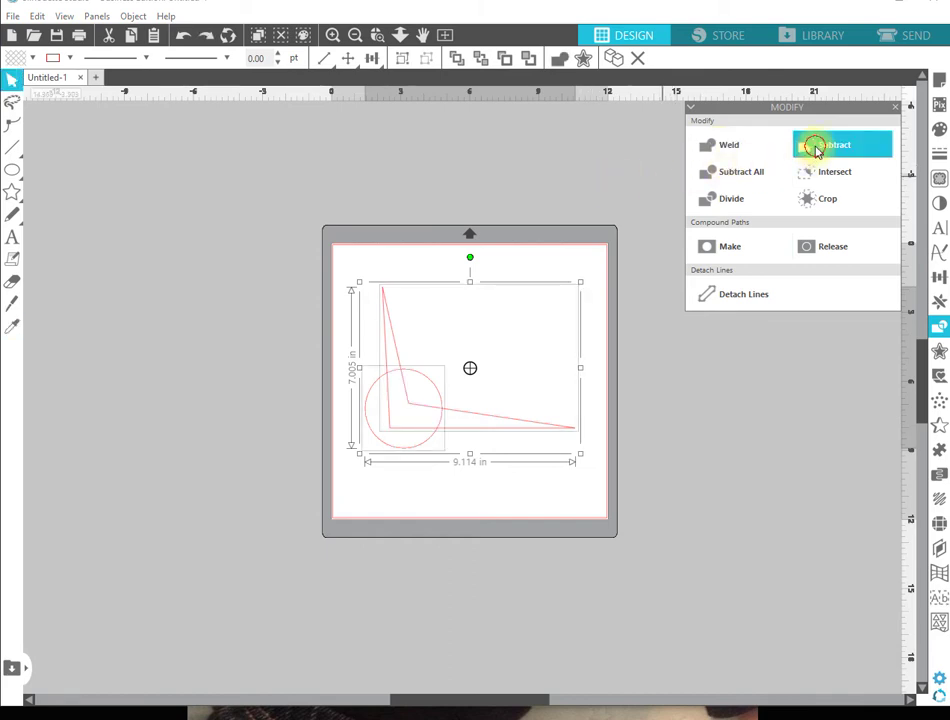
Try subtracting the circle from the bent shape, and undo back to the two original overlapping shapes.
{"action": "left_click", "coordinate": [816, 150]}
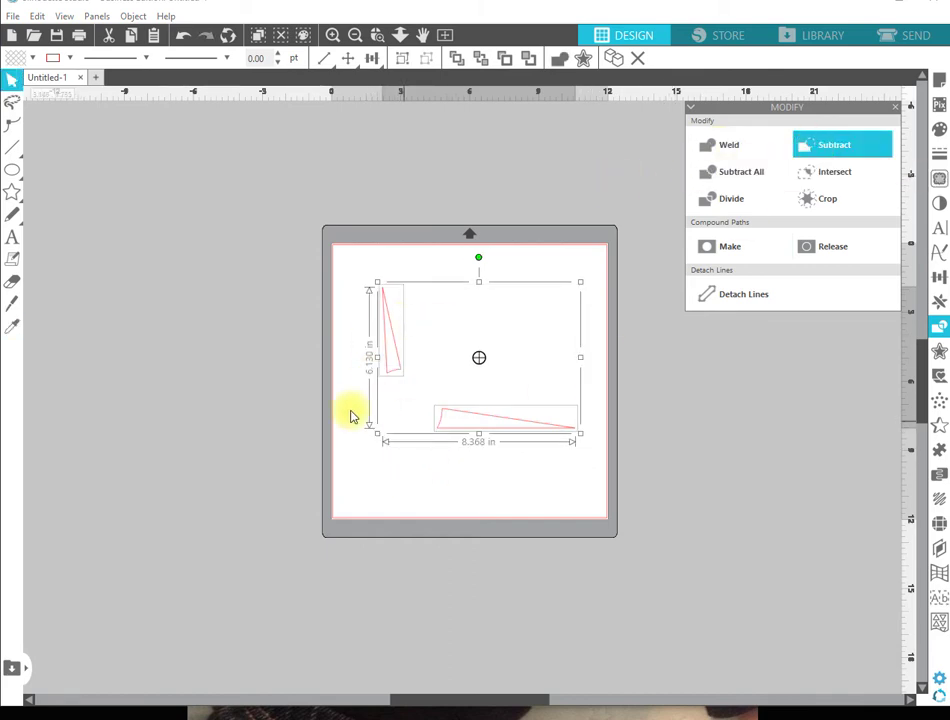
{"action": "key", "text": "ctrl+z"}
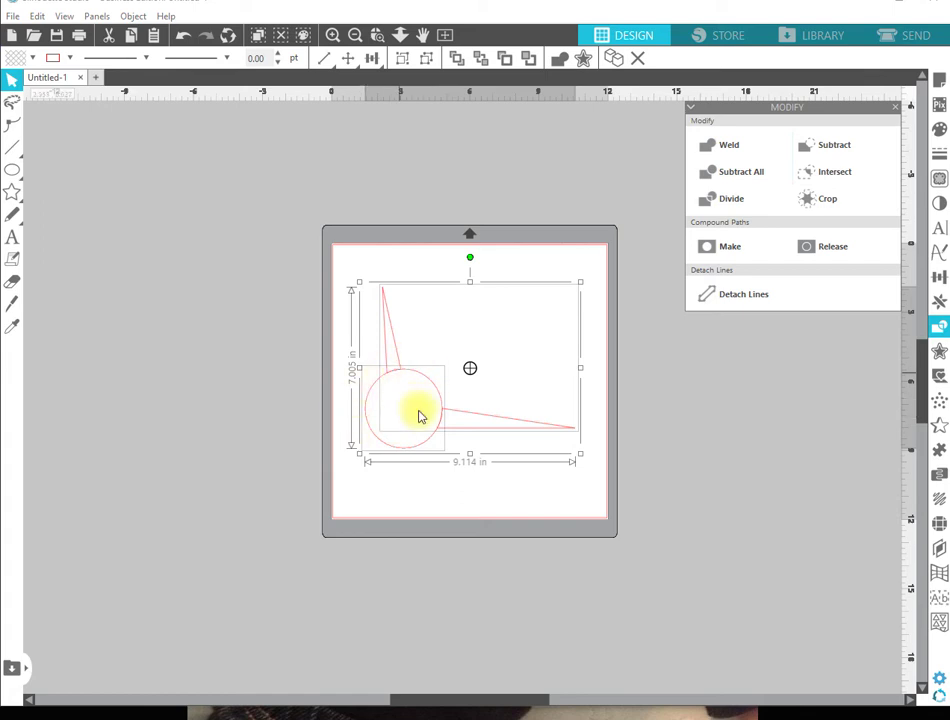
{"action": "key", "text": "ctrl+z"}
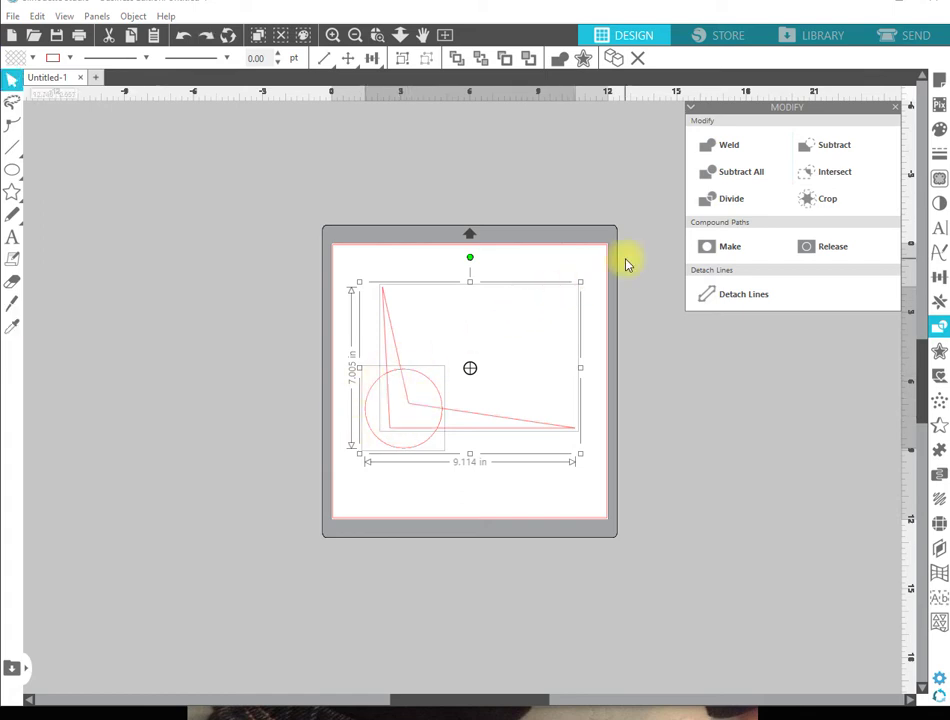
Divide the overlapping circle and bent shape, and pull the overlap piece and both arm pieces away from the circle.
{"action": "left_click", "coordinate": [719, 201]}
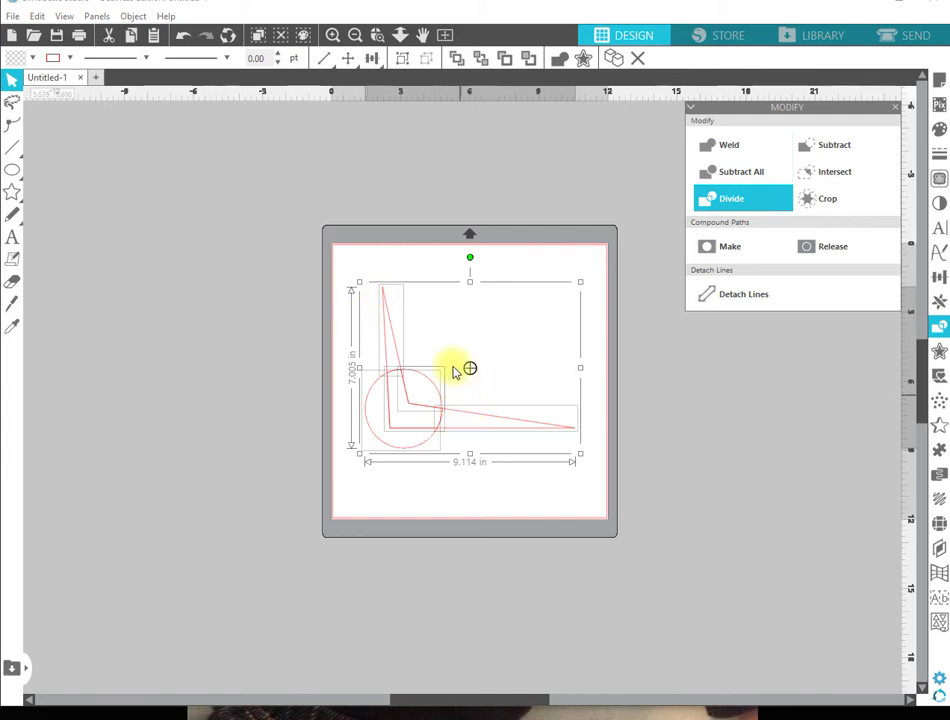
{"action": "left_click", "coordinate": [409, 260]}
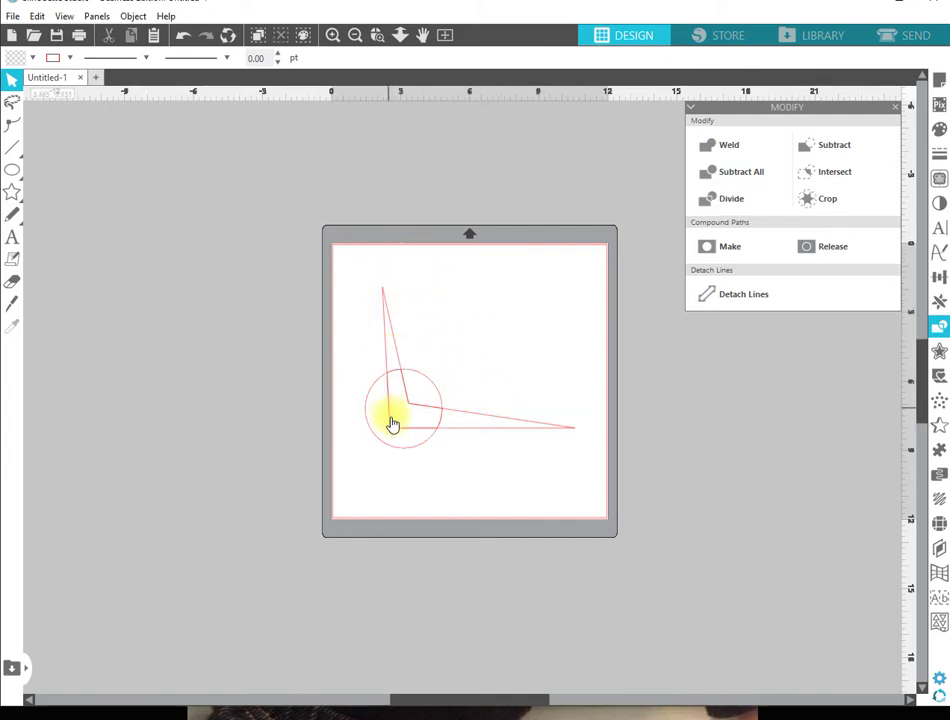
{"action": "left_click_drag", "start_coordinate": [424, 409], "coordinate": [510, 322]}
{"action": "left_click_drag", "start_coordinate": [450, 415], "coordinate": [492, 375]}
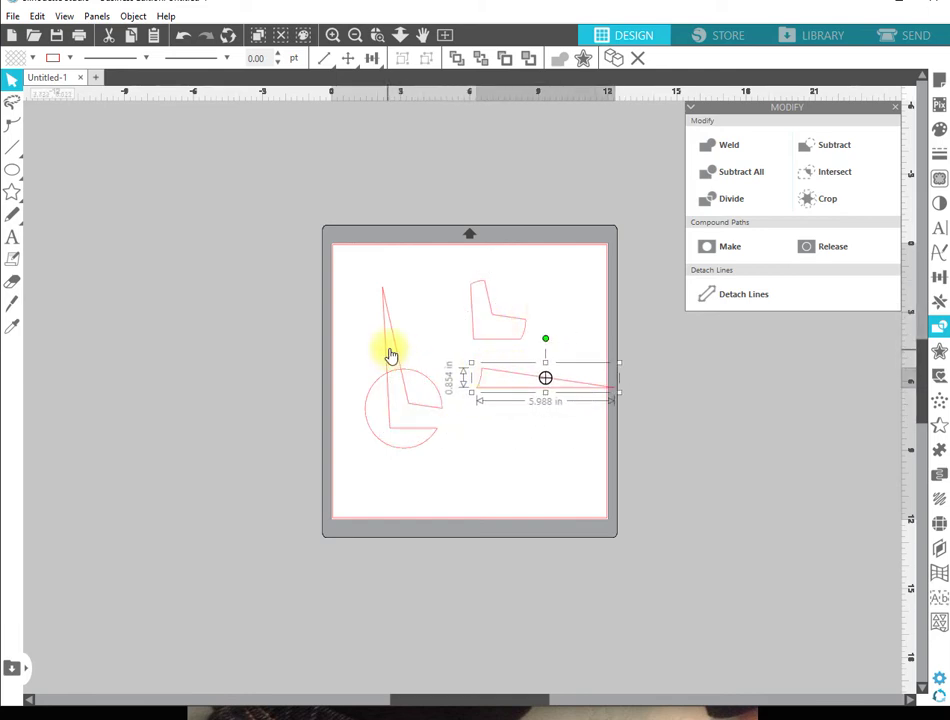
{"action": "left_click_drag", "start_coordinate": [396, 348], "coordinate": [380, 309]}
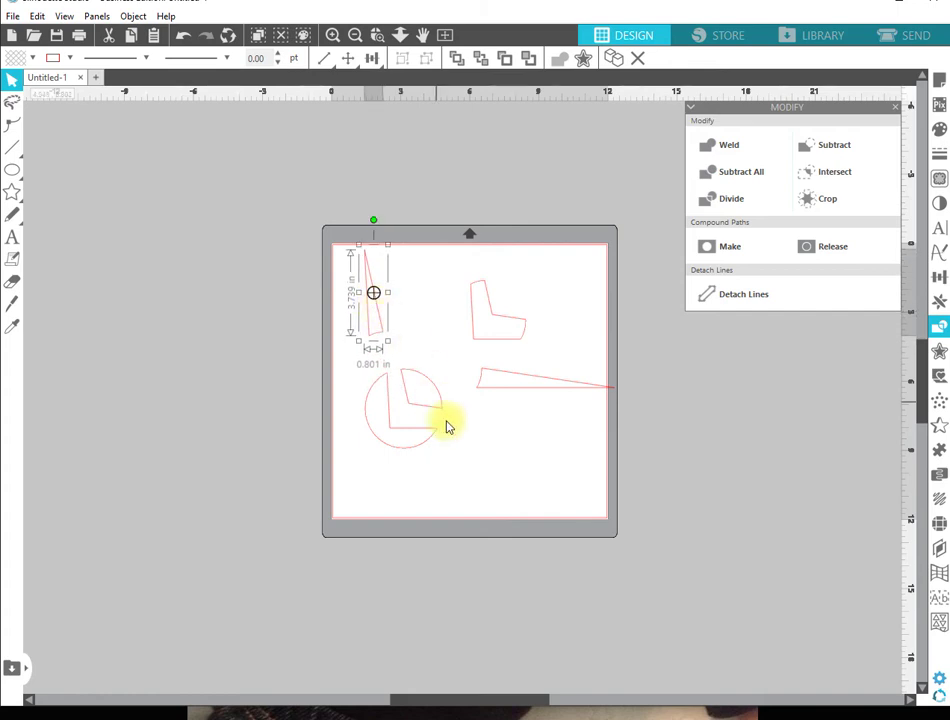
Undo the moves of the separated pieces and the Divide operation on the two shapes.
{"action": "key", "text": "ctrl+z"}
{"action": "key", "text": "ctrl+z"}
{"action": "key", "text": "ctrl+z"}
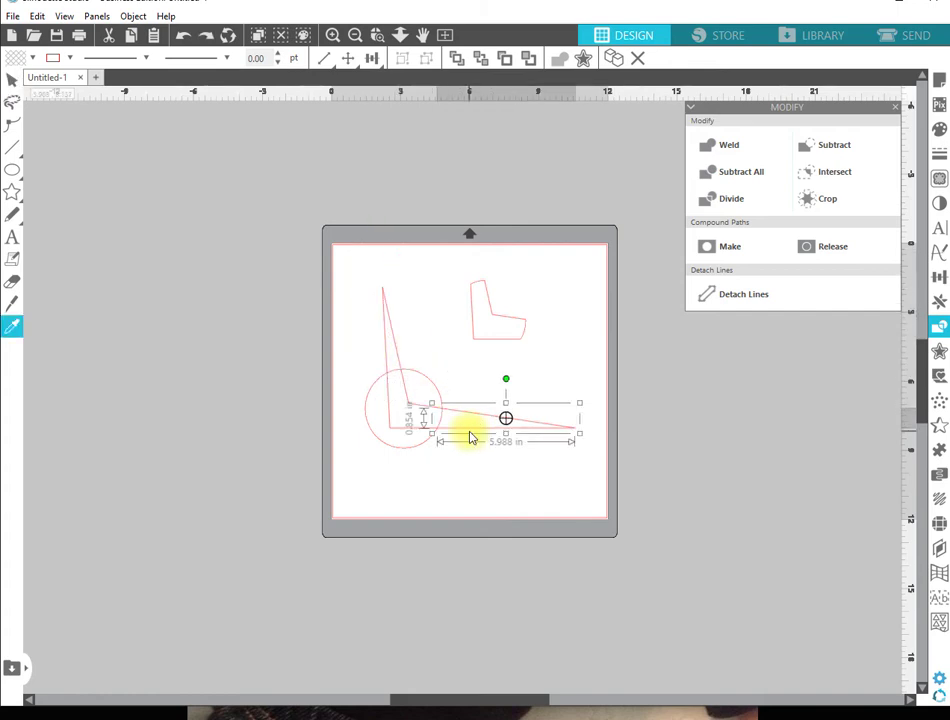
{"action": "key", "text": "ctrl+z"}
{"action": "key", "text": "ctrl+z"}
{"action": "key", "text": "ctrl+z"}
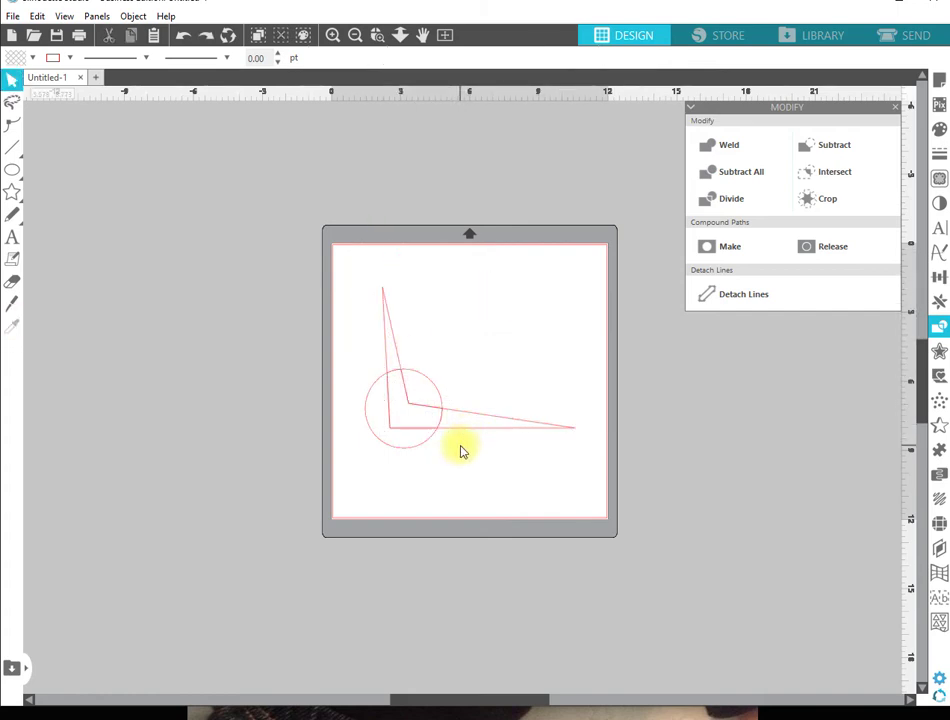
{"action": "key", "text": "ctrl+z"}
{"action": "key", "text": "ctrl+z"}
{"action": "left_click", "coordinate": [418, 432]}
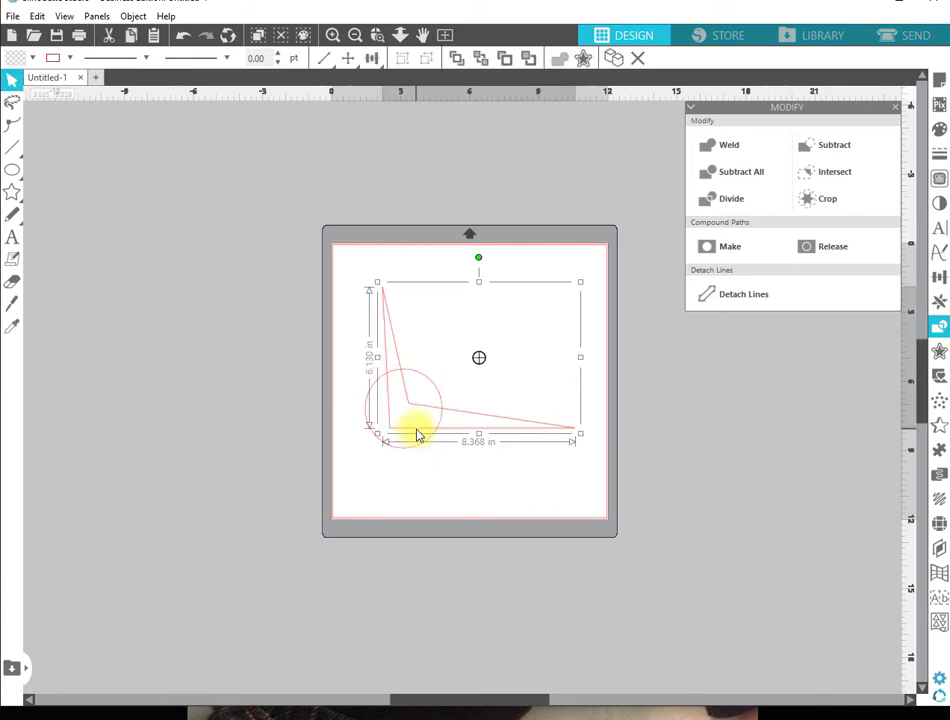
{"action": "left_click", "coordinate": [422, 471]}
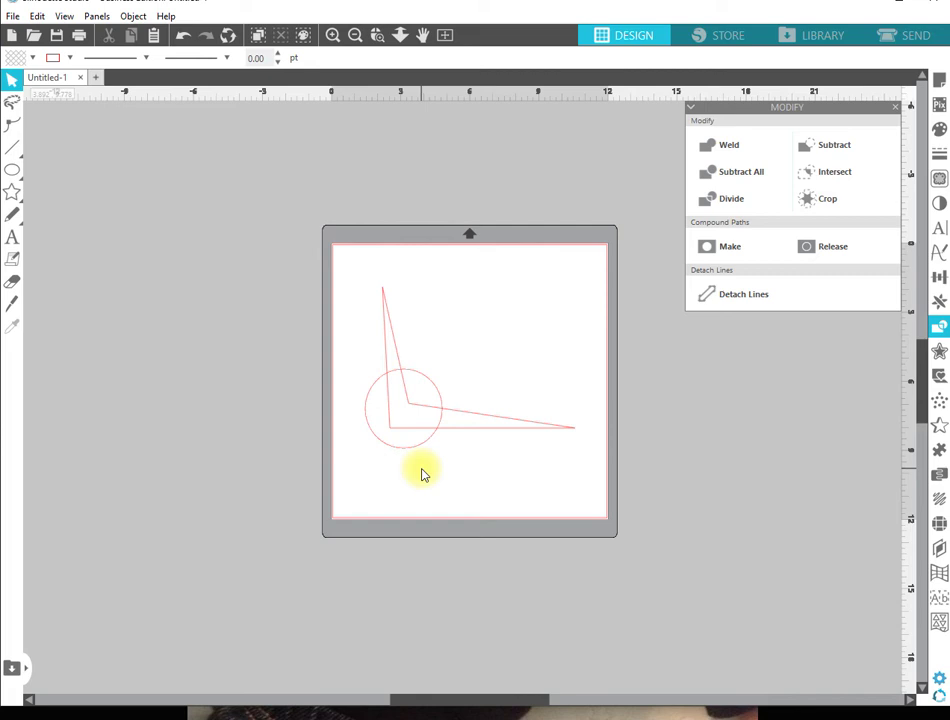
{"action": "left_click", "coordinate": [420, 443]}
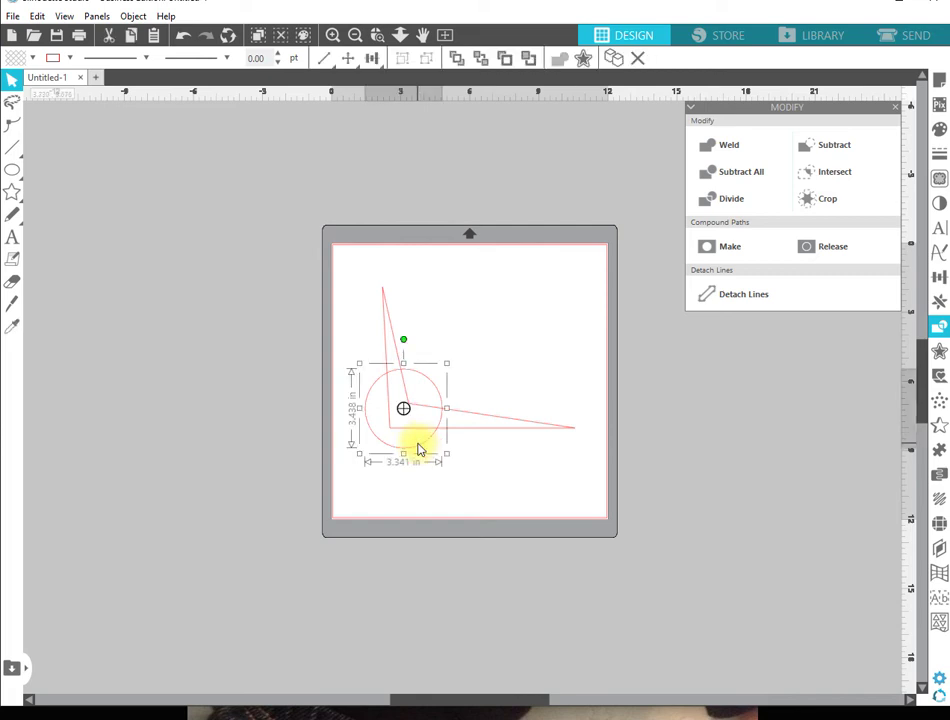
{"action": "left_click", "coordinate": [484, 466]}
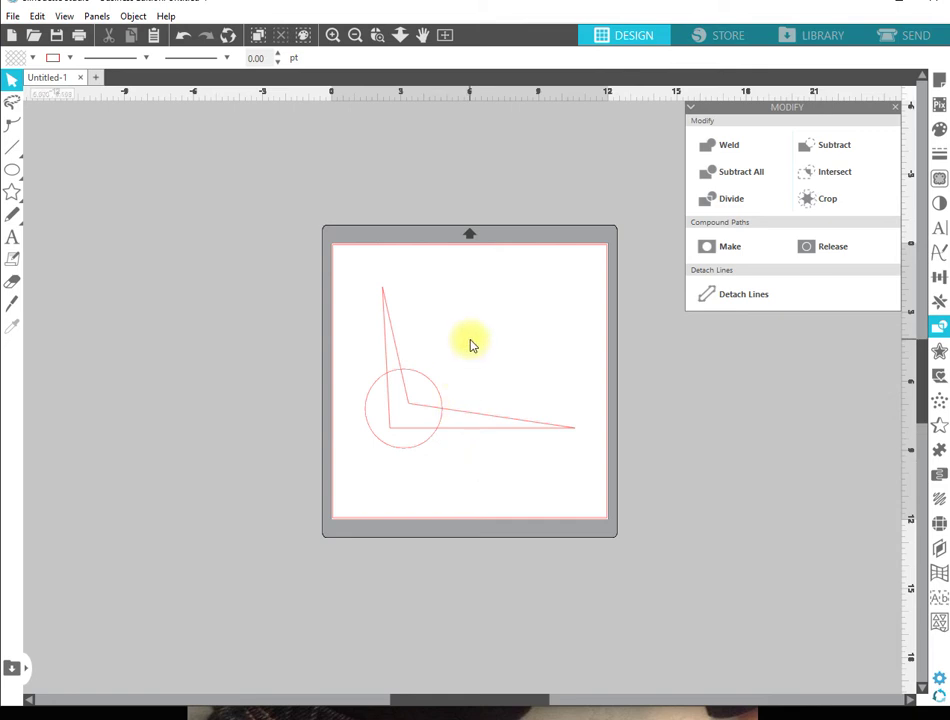
{"action": "left_click_drag", "start_coordinate": [470, 336], "coordinate": [388, 483]}
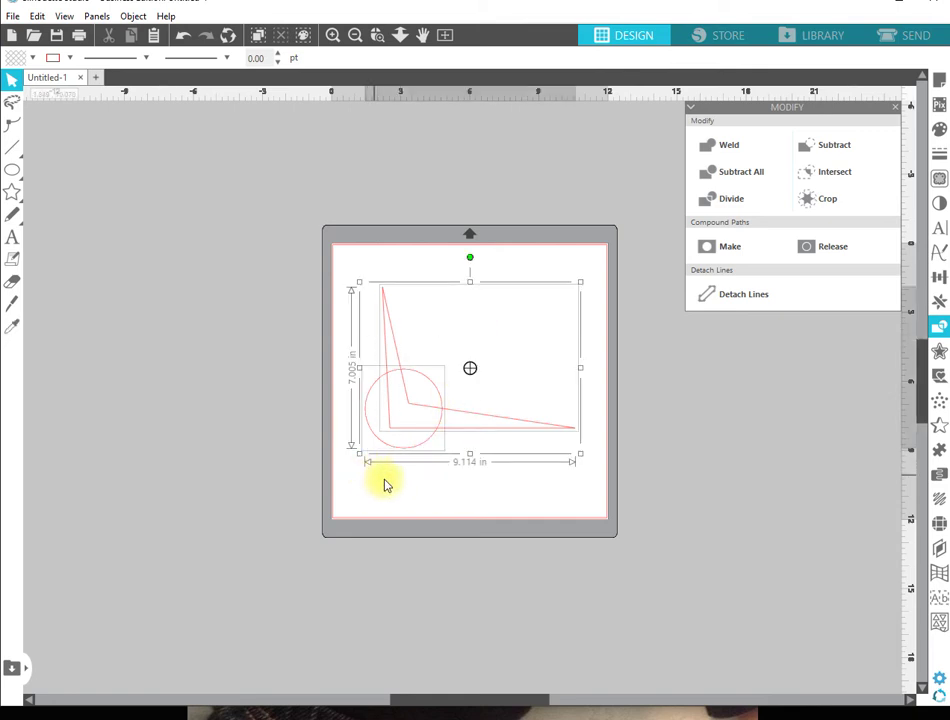
{"action": "left_click", "coordinate": [427, 513]}
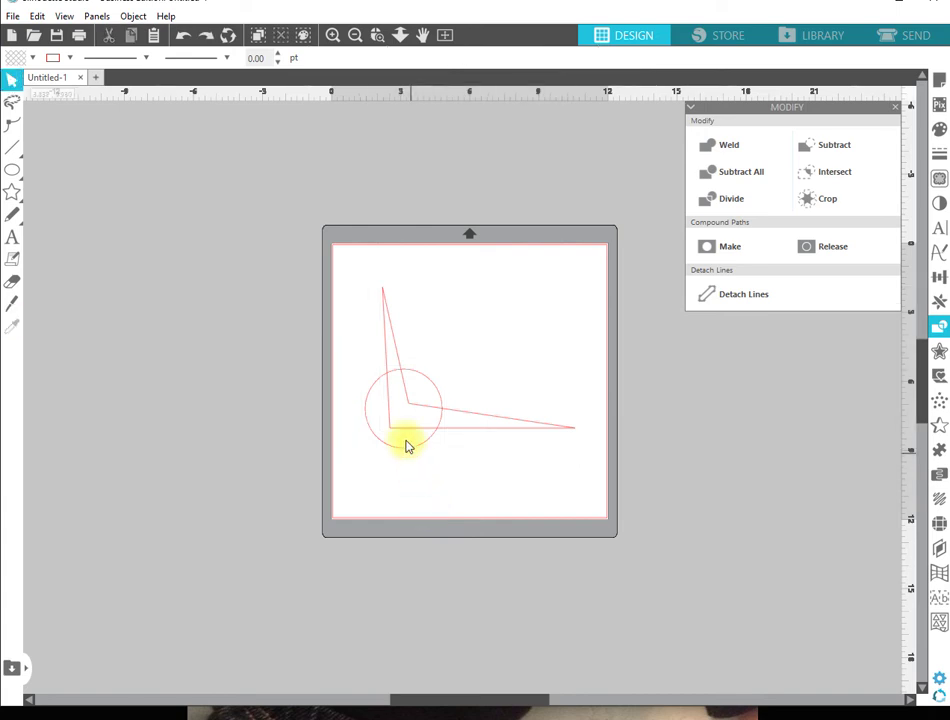
Shift the circle slightly right and up while keeping it over the bent shape's lower-left corner.
{"action": "left_click_drag", "start_coordinate": [401, 456], "coordinate": [441, 391]}
{"action": "left_click", "coordinate": [516, 306]}
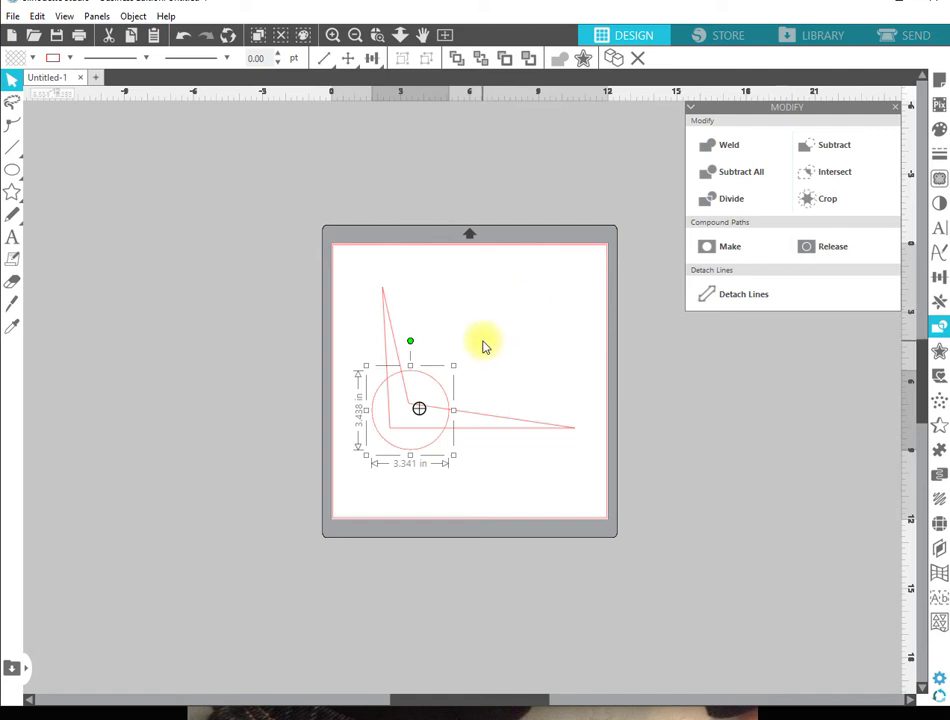
{"action": "left_click", "coordinate": [476, 350]}
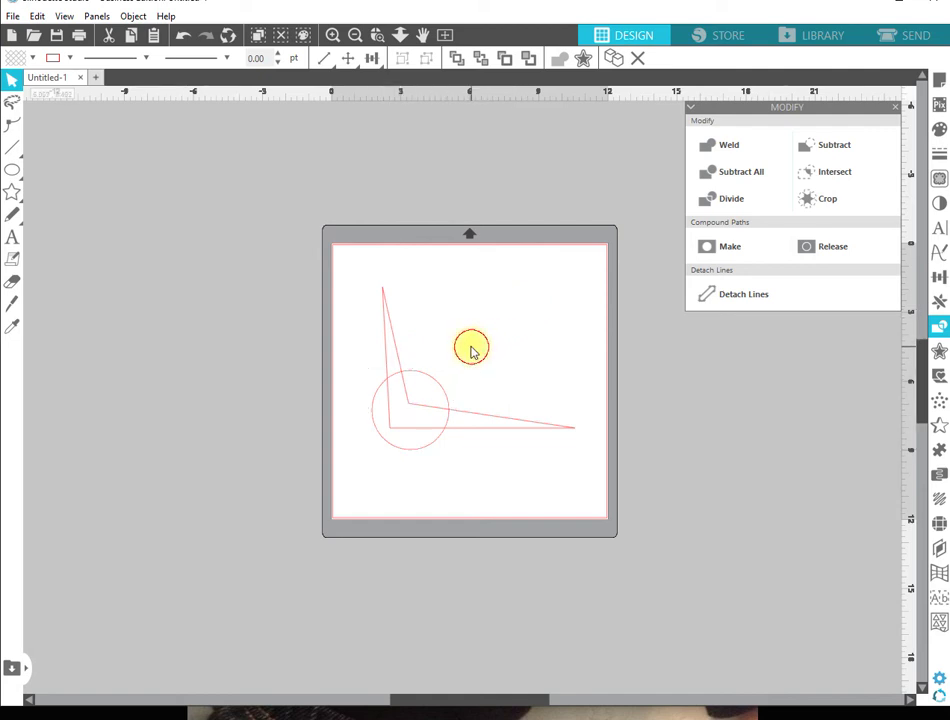
{"action": "left_click", "coordinate": [436, 384]}
{"action": "left_click_drag", "start_coordinate": [436, 384], "coordinate": [439, 376]}
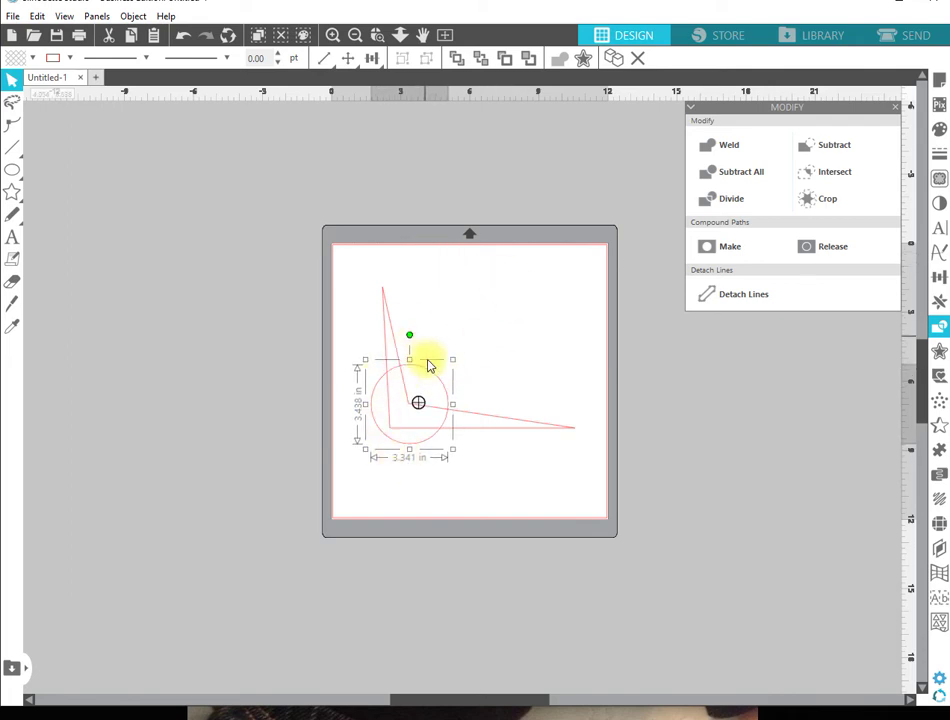
Try welding the circle and the bent shape into one outline, and undo the weld.
{"action": "left_click_drag", "start_coordinate": [527, 333], "coordinate": [348, 473]}
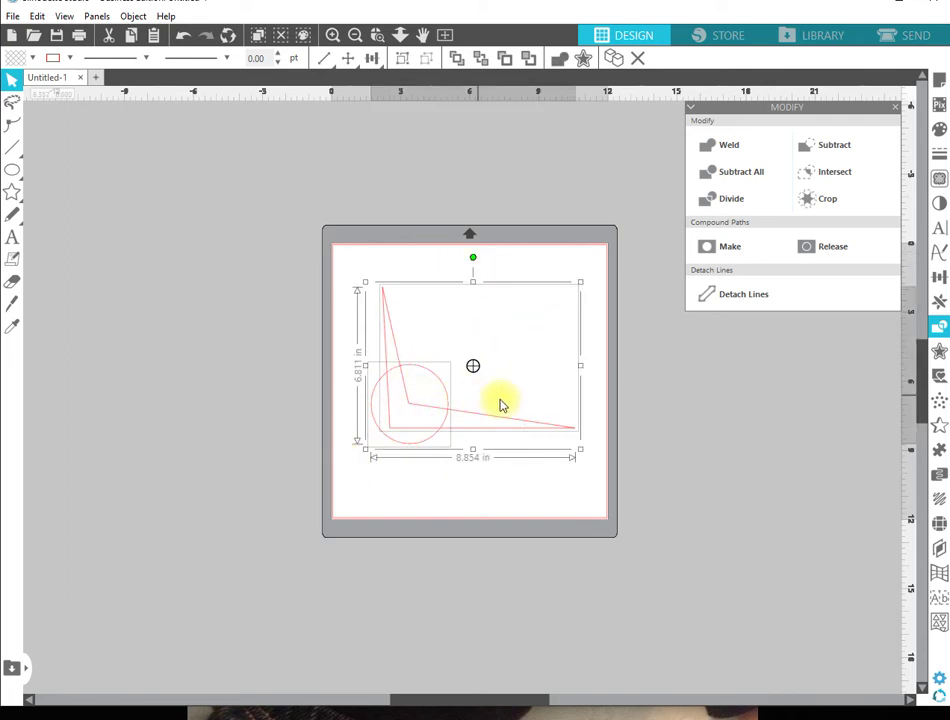
{"action": "left_click", "coordinate": [727, 150]}
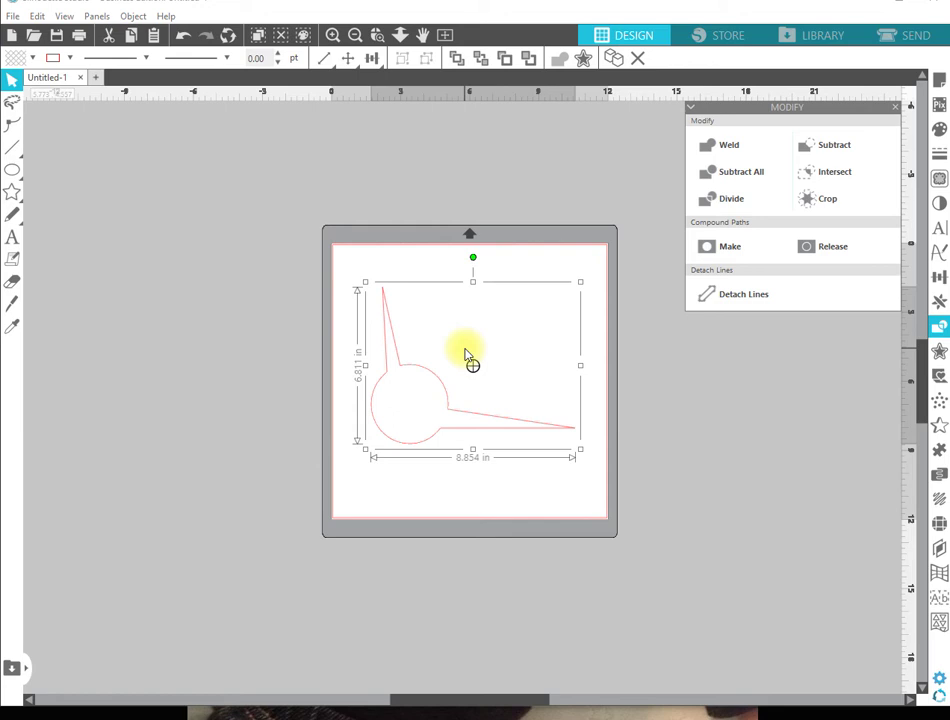
{"action": "key", "text": "i"}
{"action": "key", "text": "ctrl+z"}
{"action": "key", "text": "v"}
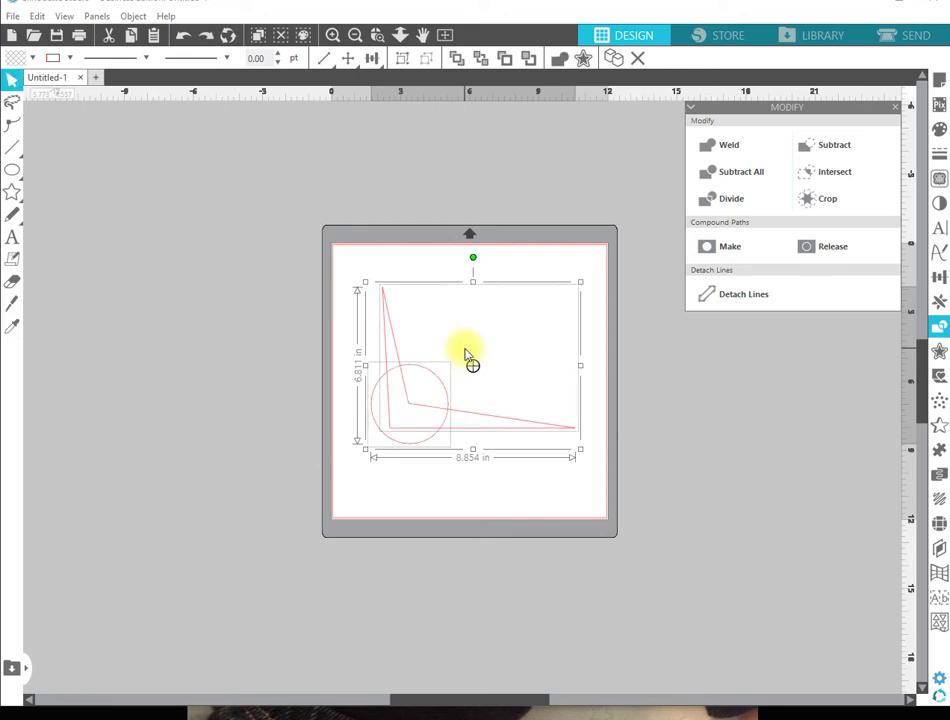
{"action": "key", "text": "i"}
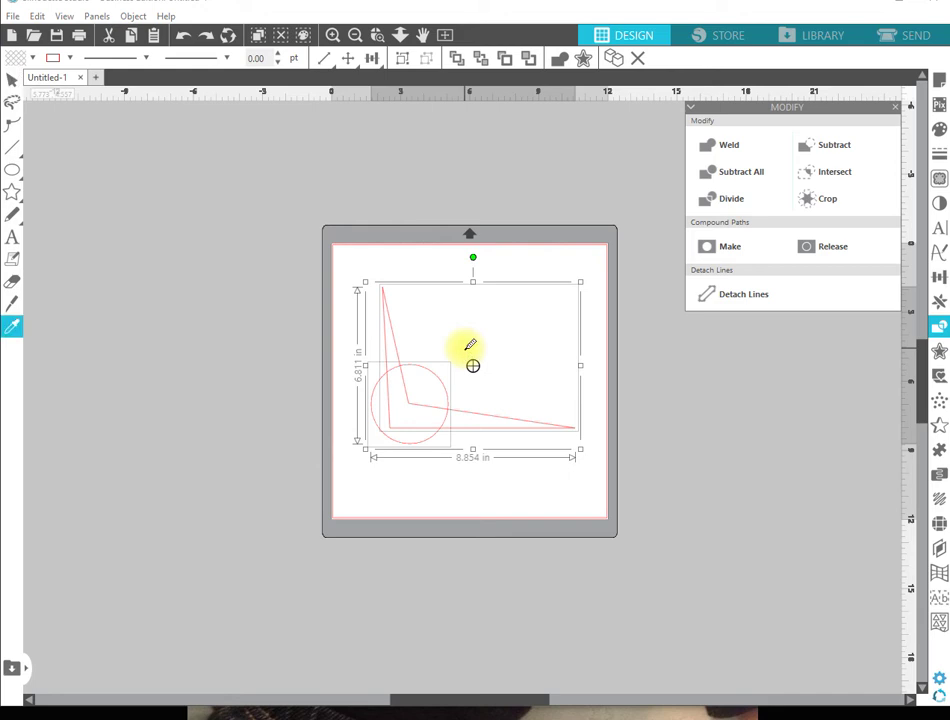
{"action": "key", "text": "v"}
{"action": "key", "text": "i"}
{"action": "key", "text": "v"}
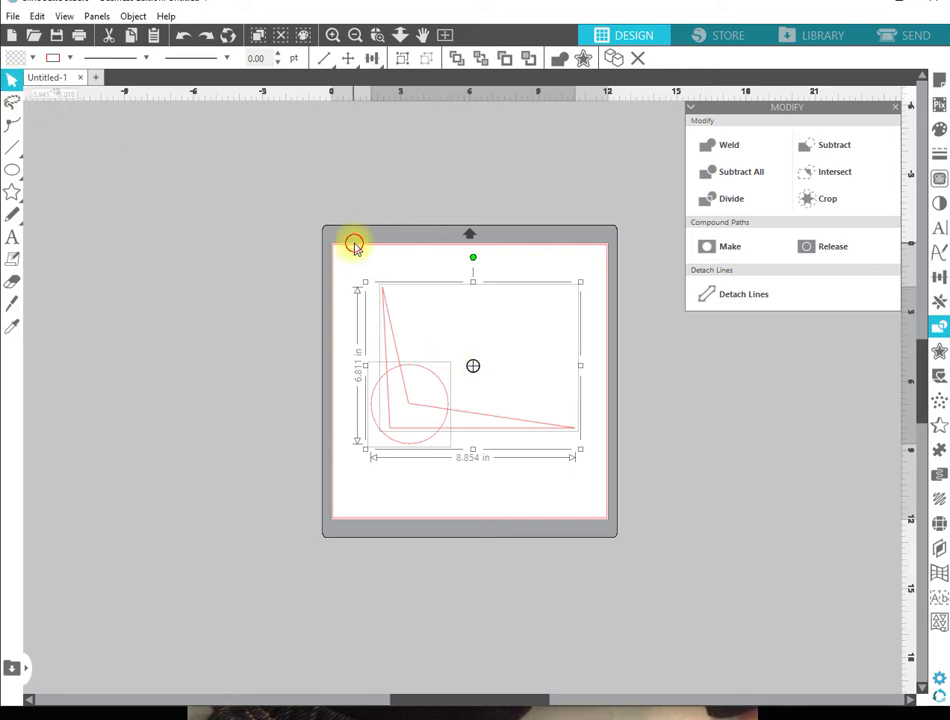
Shift the circle slightly left and up, try welding it with the bent shape, and undo the weld.
{"action": "left_click", "coordinate": [354, 248]}
{"action": "mouse_move", "coordinate": [427, 378]}
{"action": "left_mouse_down"}
{"action": "mouse_move", "coordinate": [494, 341]}
{"action": "mouse_move", "coordinate": [422, 378]}
{"action": "left_mouse_up"}
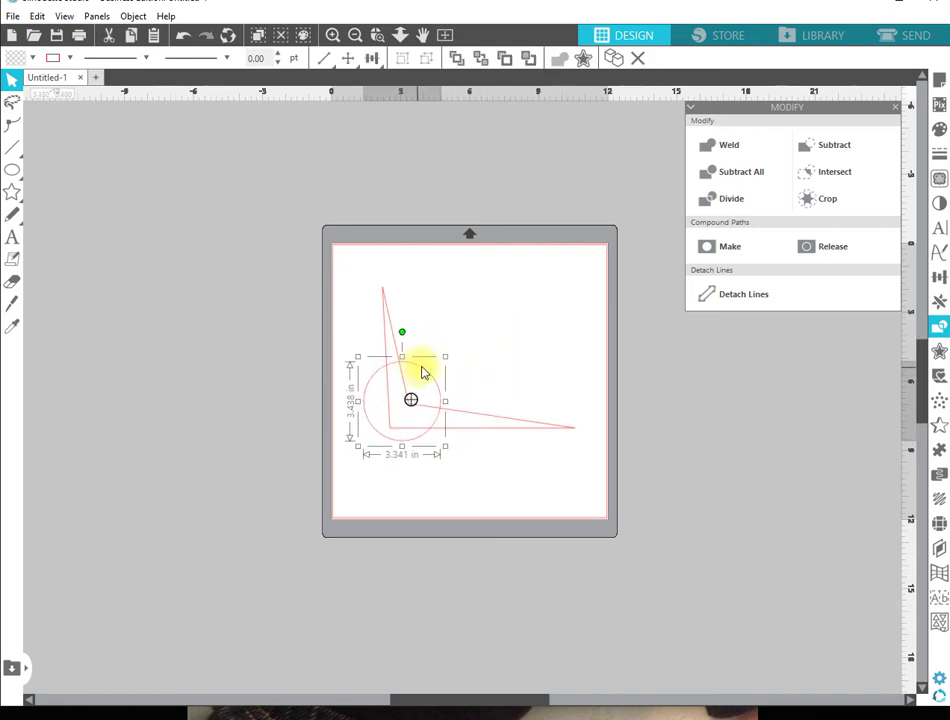
{"action": "left_click", "coordinate": [474, 332]}
{"action": "left_click_drag", "start_coordinate": [474, 332], "coordinate": [382, 488]}
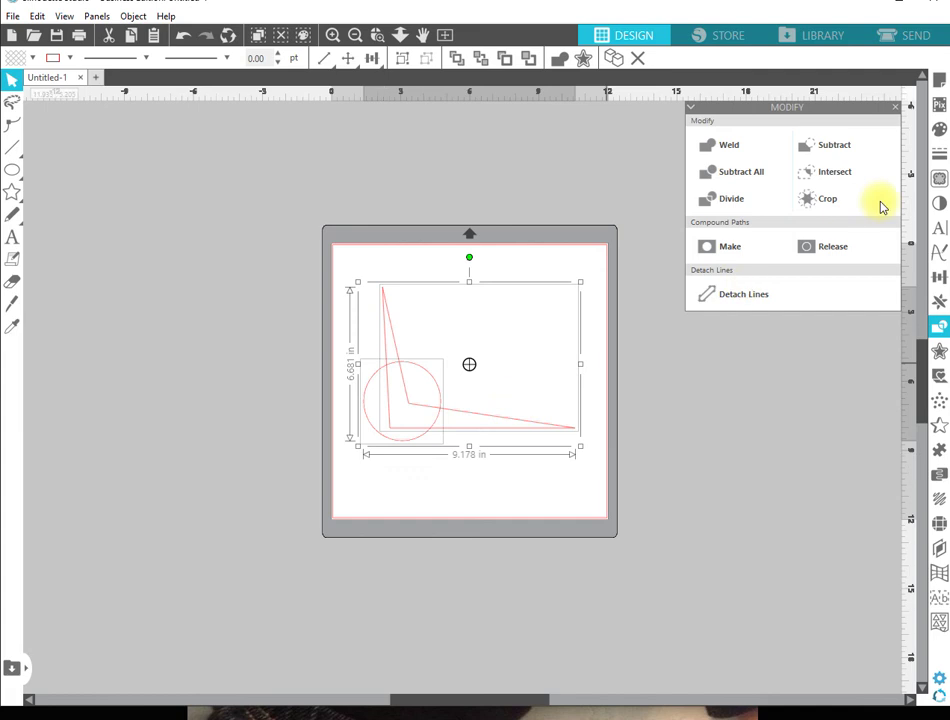
{"action": "left_click", "coordinate": [733, 147]}
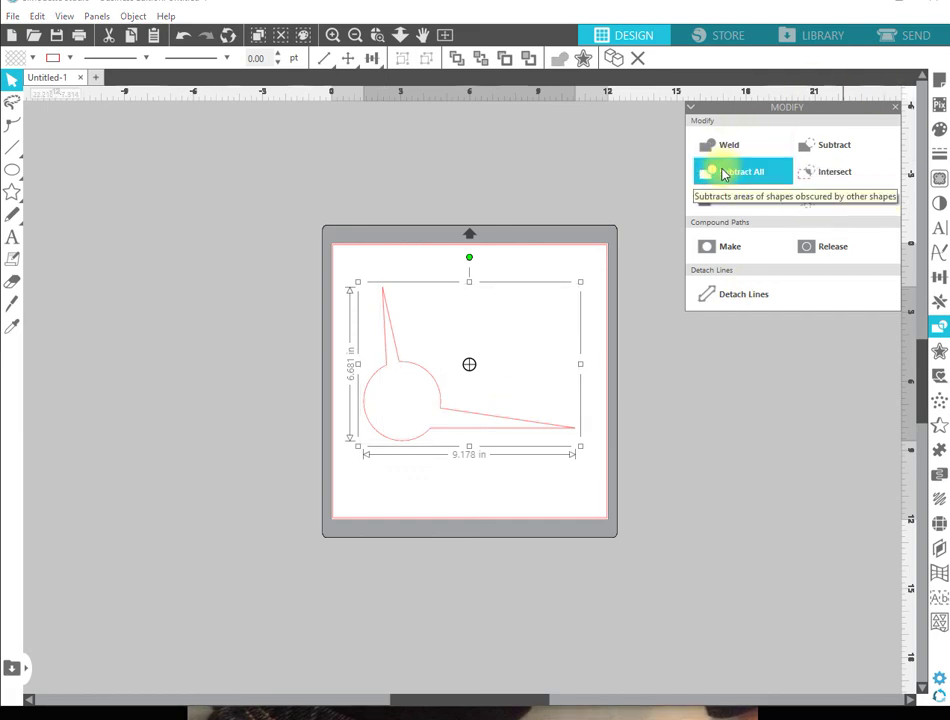
{"action": "key", "text": "ctrl+z"}
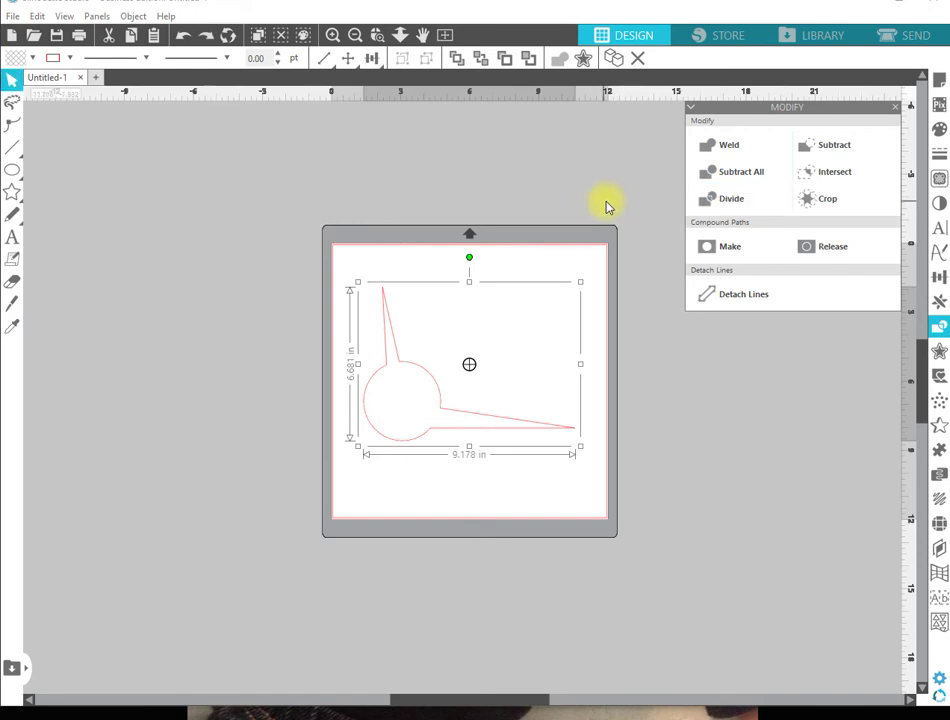
{"action": "key", "text": "ctrl+z"}
Pull the two shapes apart, placing the circle near the page's upper middle and the bent shape at its lower left.
{"action": "left_click", "coordinate": [510, 330]}
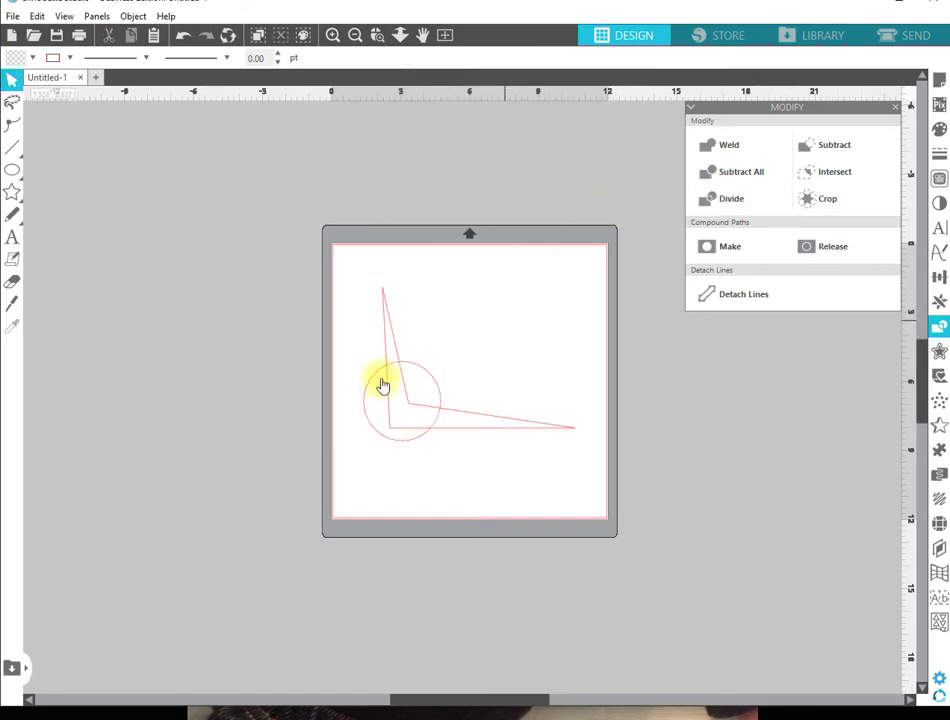
{"action": "left_click_drag", "start_coordinate": [409, 386], "coordinate": [476, 295]}
{"action": "left_click", "coordinate": [523, 295]}
{"action": "left_click", "coordinate": [421, 407]}
{"action": "left_click_drag", "start_coordinate": [421, 407], "coordinate": [393, 463]}
{"action": "left_click", "coordinate": [466, 367]}
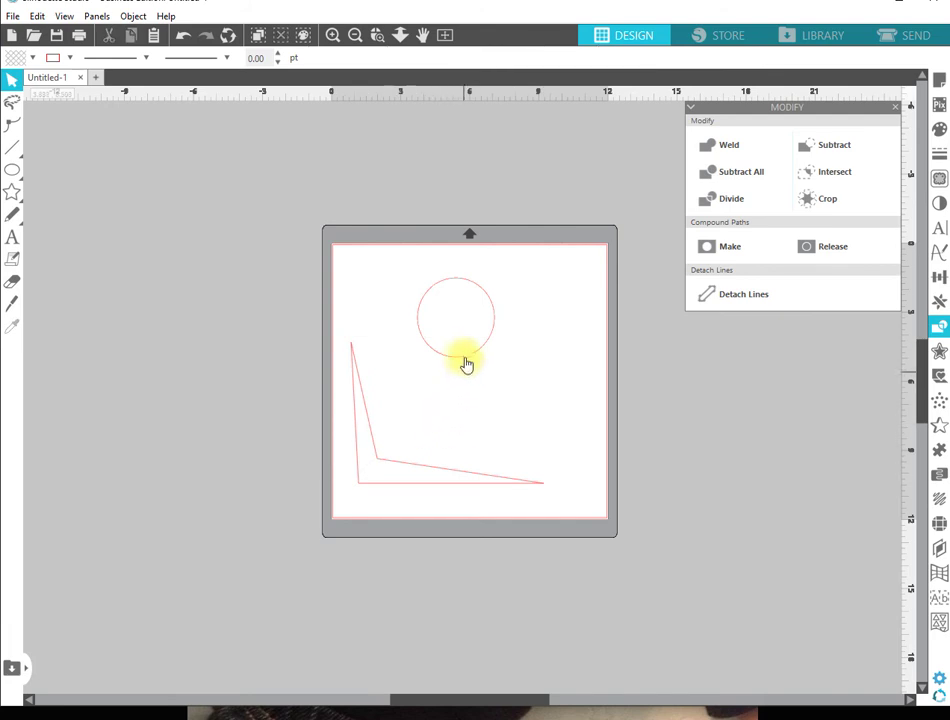
Overlap the bent shape's corner with the circle again, and move both shapes together down and left on the page.
{"action": "left_click", "coordinate": [460, 357]}
{"action": "left_click_drag", "start_coordinate": [455, 373], "coordinate": [446, 408]}
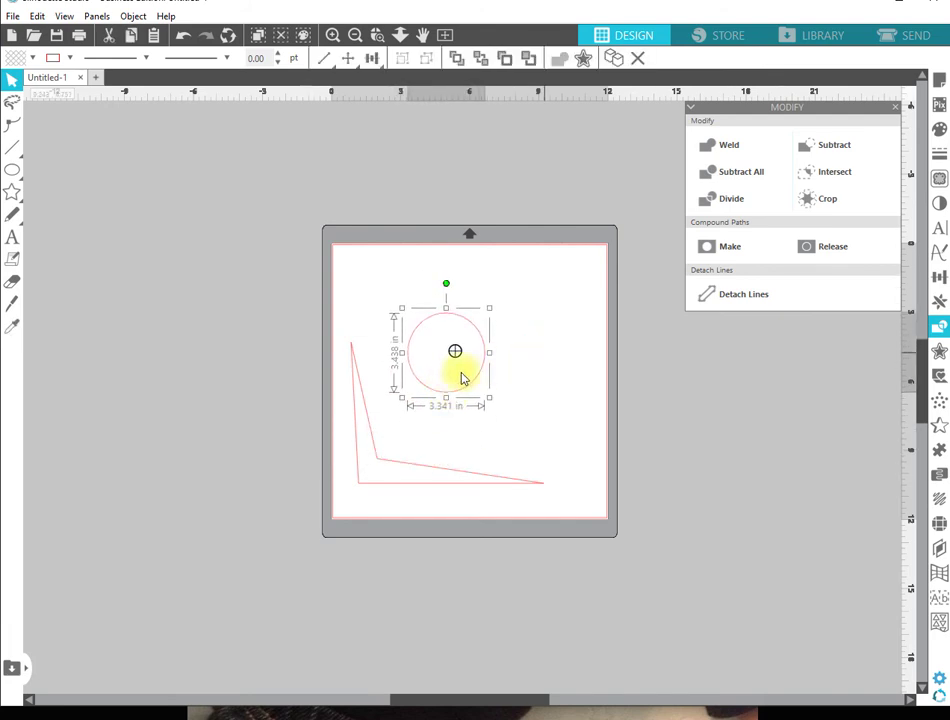
{"action": "left_click", "coordinate": [380, 466]}
{"action": "left_click_drag", "start_coordinate": [403, 441], "coordinate": [462, 354]}
{"action": "left_click", "coordinate": [420, 315]}
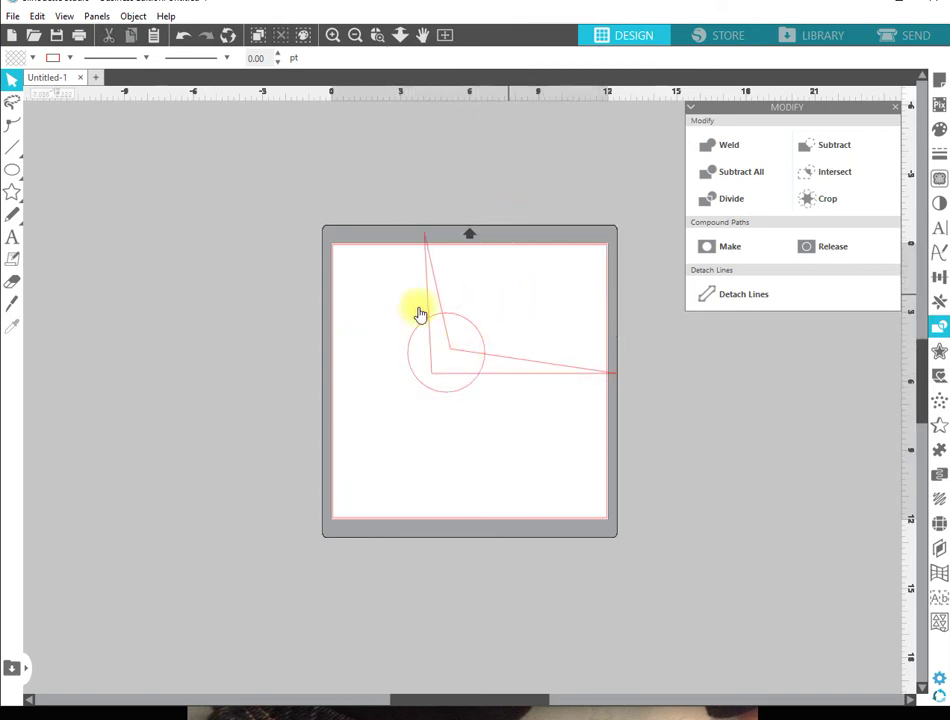
{"action": "left_click_drag", "start_coordinate": [420, 315], "coordinate": [483, 441]}
{"action": "left_click_drag", "start_coordinate": [483, 360], "coordinate": [463, 410]}
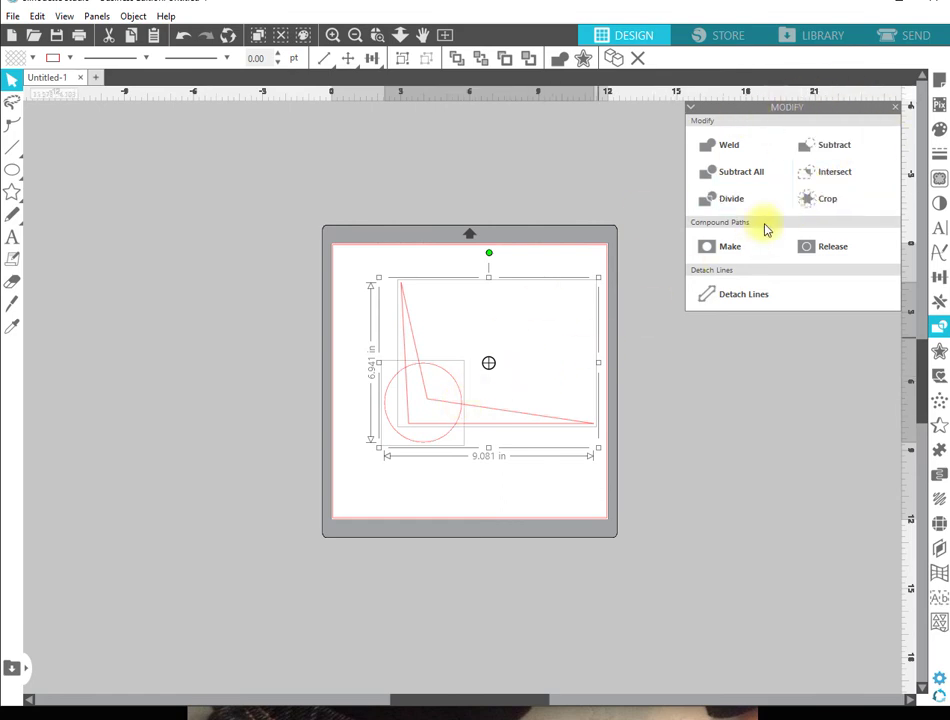
Try Crop and Intersect in turn on the overlapping circle and bent shape, undoing each operation.
{"action": "left_click", "coordinate": [812, 203]}
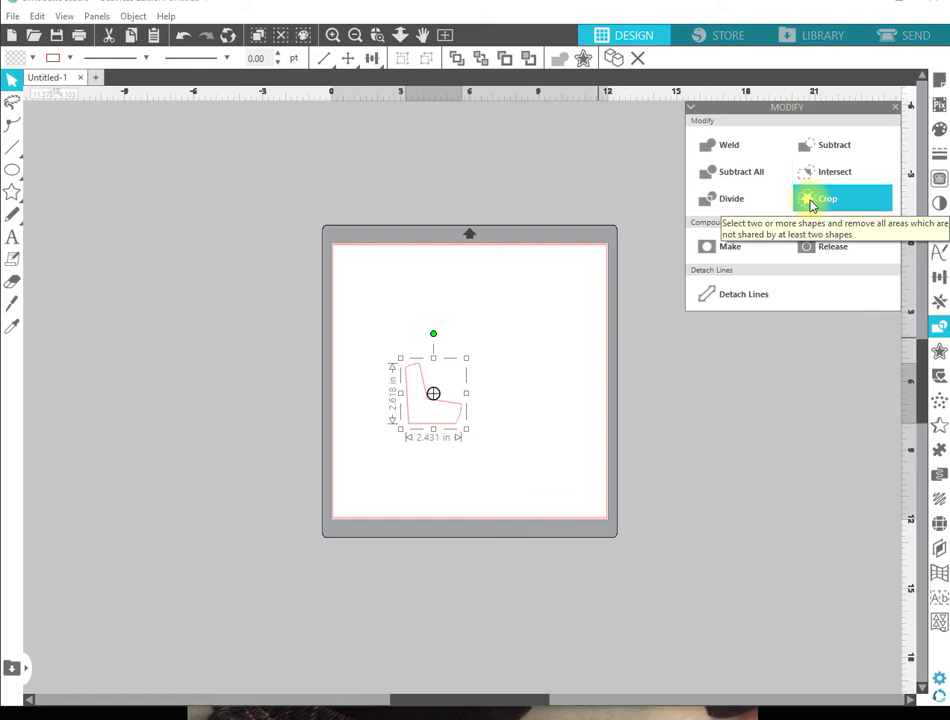
{"action": "key", "text": "ctrl+z"}
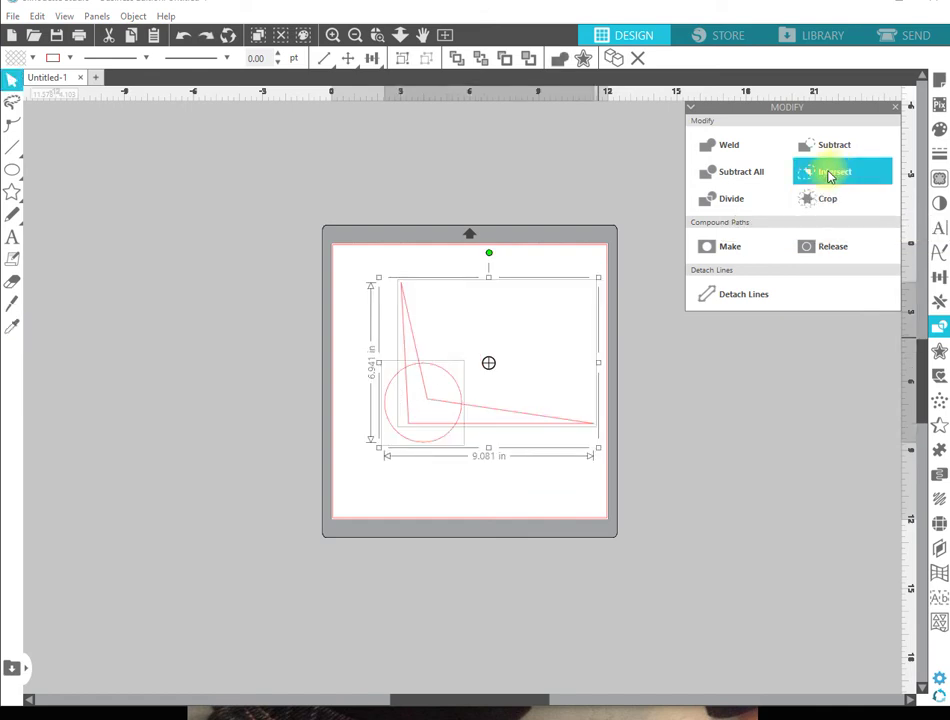
{"action": "left_click", "coordinate": [828, 176]}
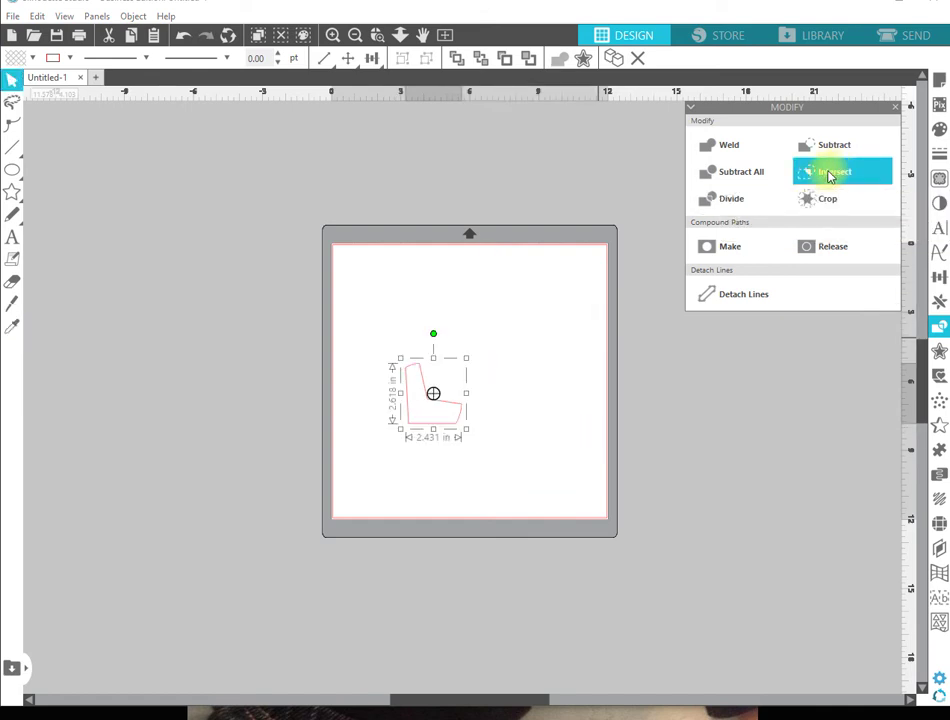
{"action": "key", "text": "ctrl+z"}
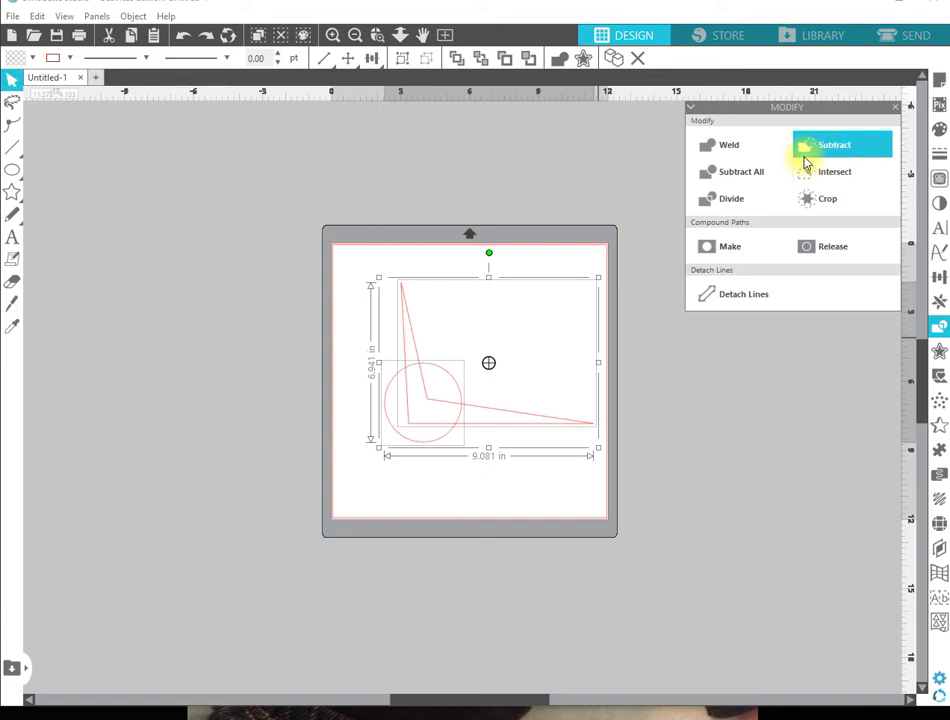
Make a compound path from the circle and bent shape, and shift it slightly up and left.
{"action": "left_click", "coordinate": [729, 247]}
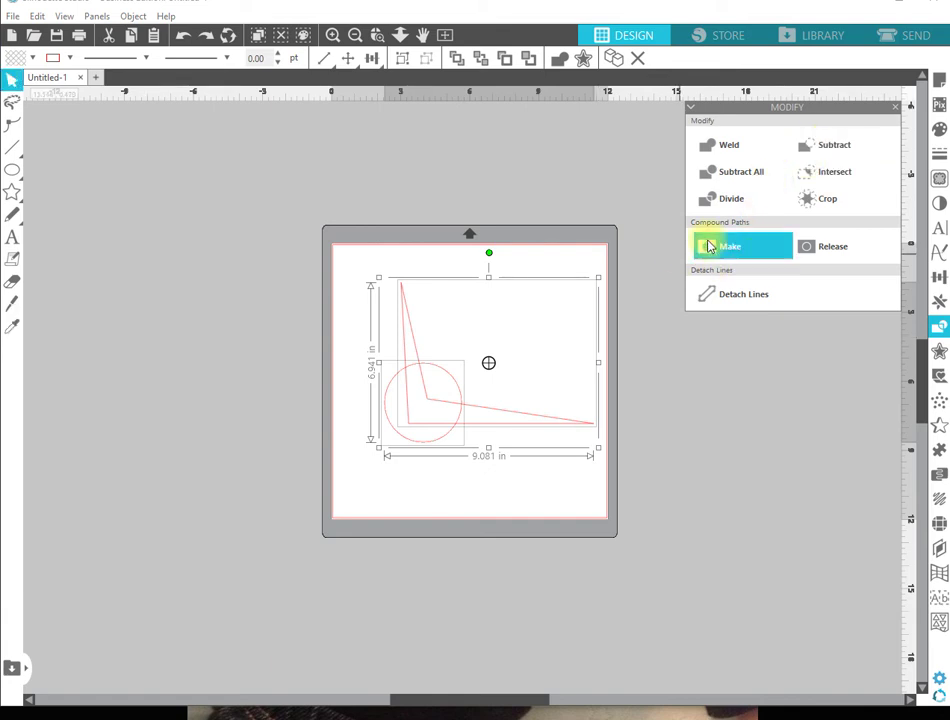
{"action": "left_click", "coordinate": [580, 256]}
{"action": "left_click", "coordinate": [412, 334]}
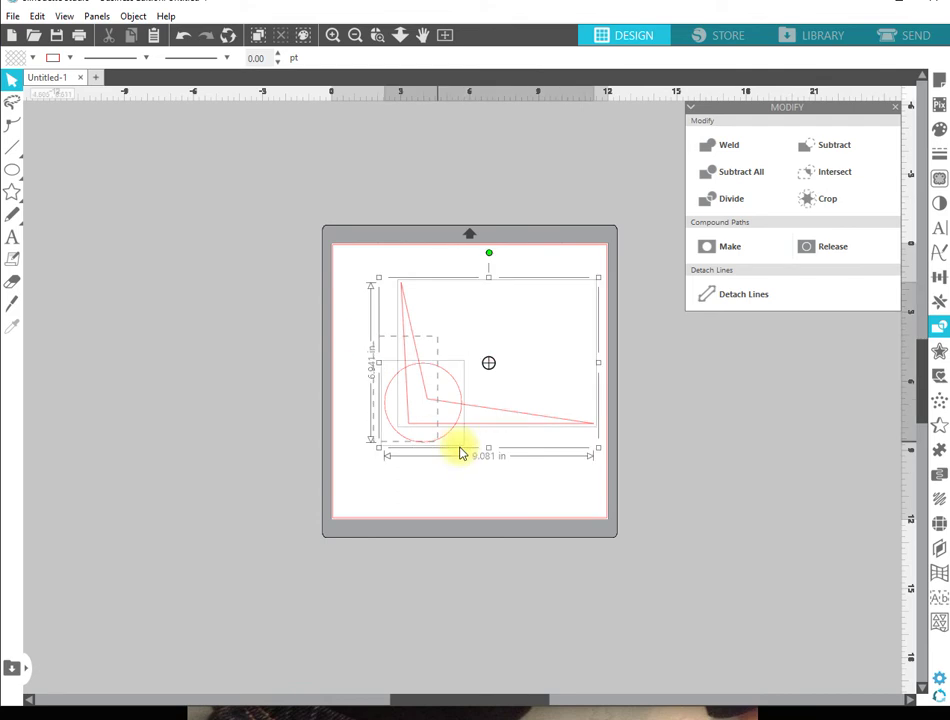
{"action": "left_click", "coordinate": [727, 256]}
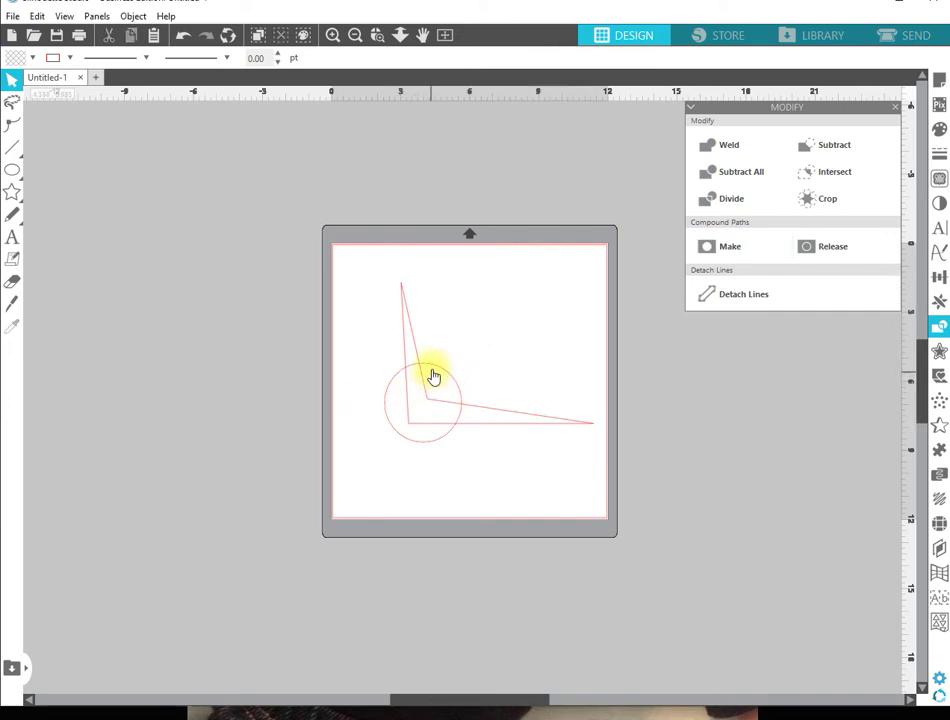
{"action": "left_click_drag", "start_coordinate": [434, 370], "coordinate": [426, 363]}
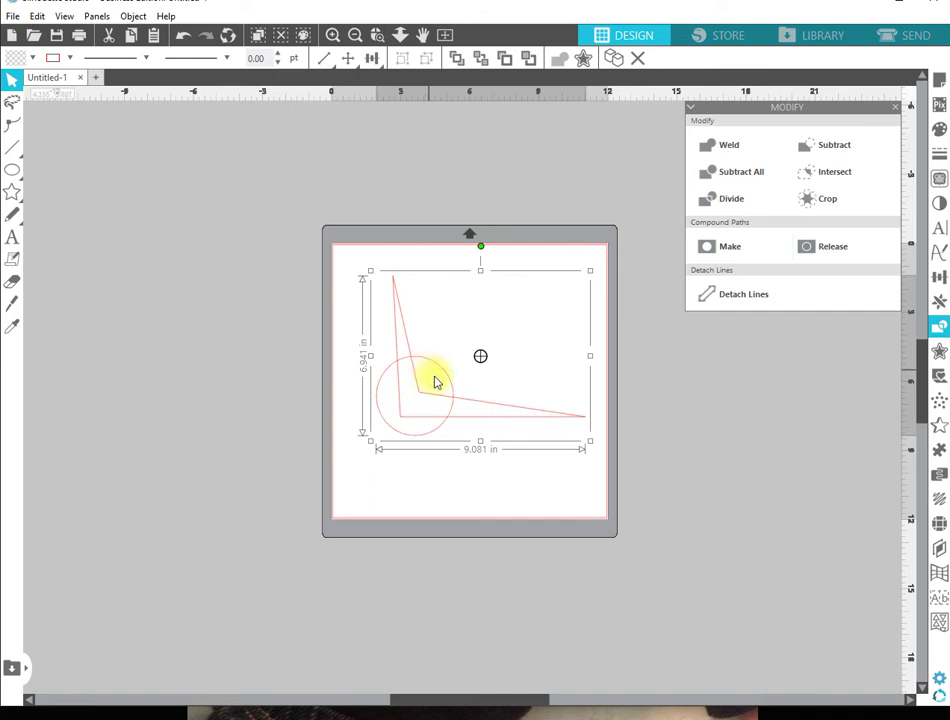
Release the compound path and move only the bent shape right and up while it still overlaps the circle.
{"action": "left_click", "coordinate": [403, 470]}
{"action": "left_click_drag", "start_coordinate": [370, 339], "coordinate": [492, 459]}
{"action": "left_click", "coordinate": [808, 258]}
{"action": "left_click", "coordinate": [526, 339]}
{"action": "left_click_drag", "start_coordinate": [467, 403], "coordinate": [488, 388]}
{"action": "left_click", "coordinate": [490, 478]}
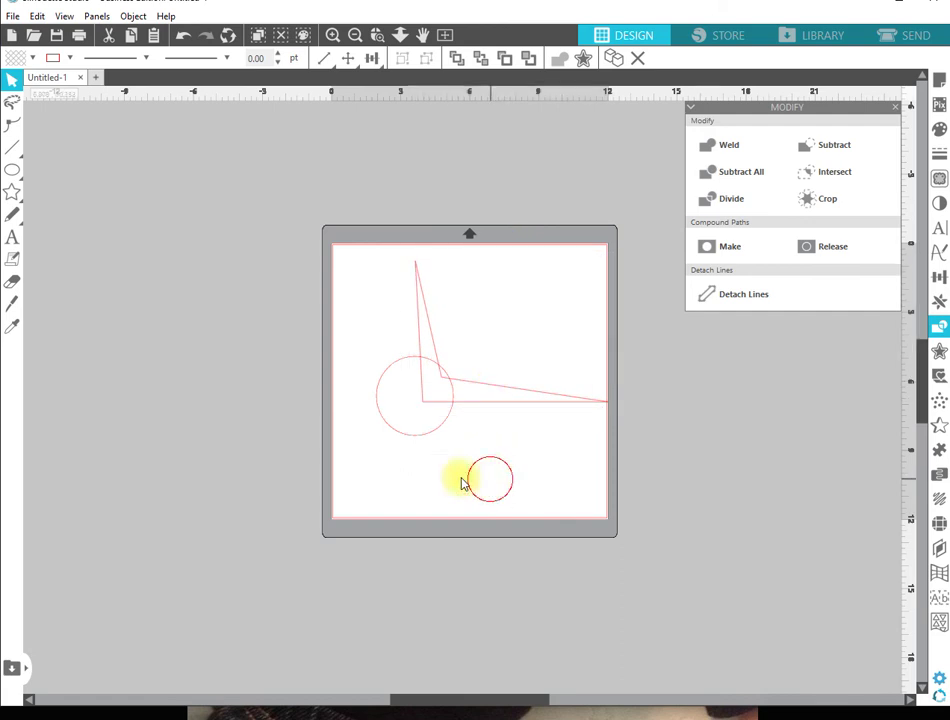
Combine the circle and bent shape into a compound path again, and shift it slightly down and right.
{"action": "left_click_drag", "start_coordinate": [350, 333], "coordinate": [579, 371]}
{"action": "left_click", "coordinate": [727, 250]}
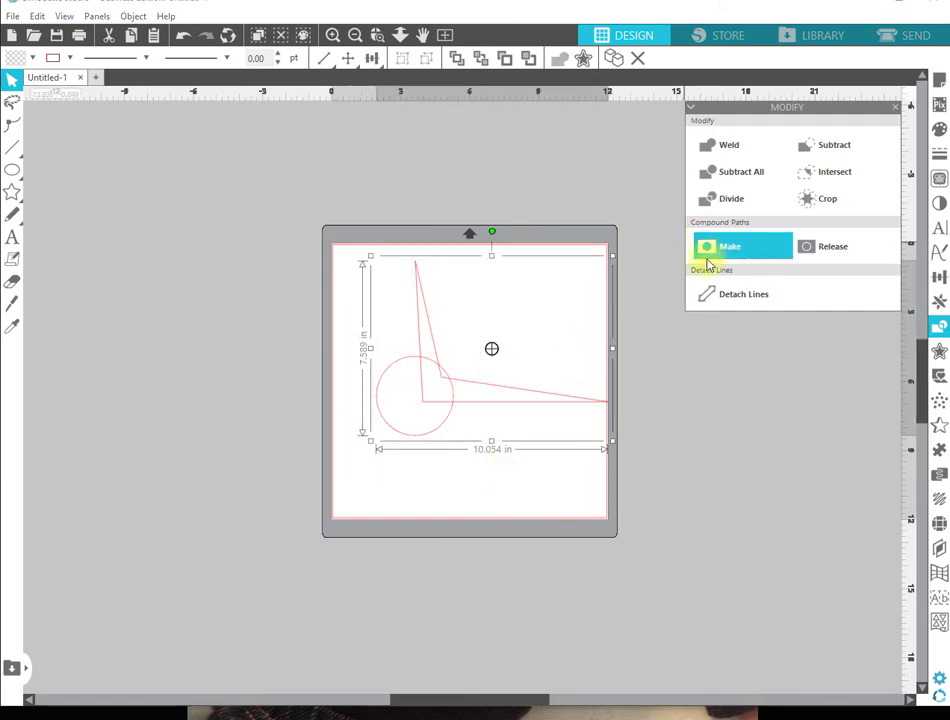
{"action": "mouse_move", "coordinate": [502, 396]}
{"action": "left_mouse_down"}
{"action": "mouse_move", "coordinate": [422, 388]}
{"action": "mouse_move", "coordinate": [547, 418]}
{"action": "mouse_move", "coordinate": [519, 386]}
{"action": "mouse_move", "coordinate": [505, 398]}
{"action": "left_mouse_up"}
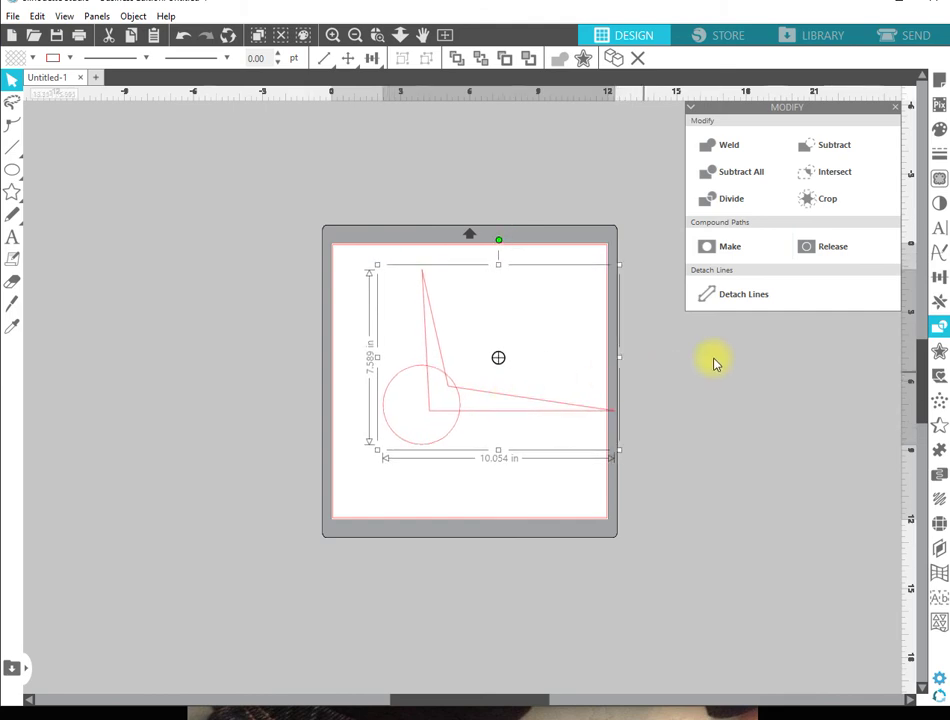
Apply Detach Lines to the compound shape and move it down and left so it fits inside the page.
{"action": "left_click", "coordinate": [727, 300]}
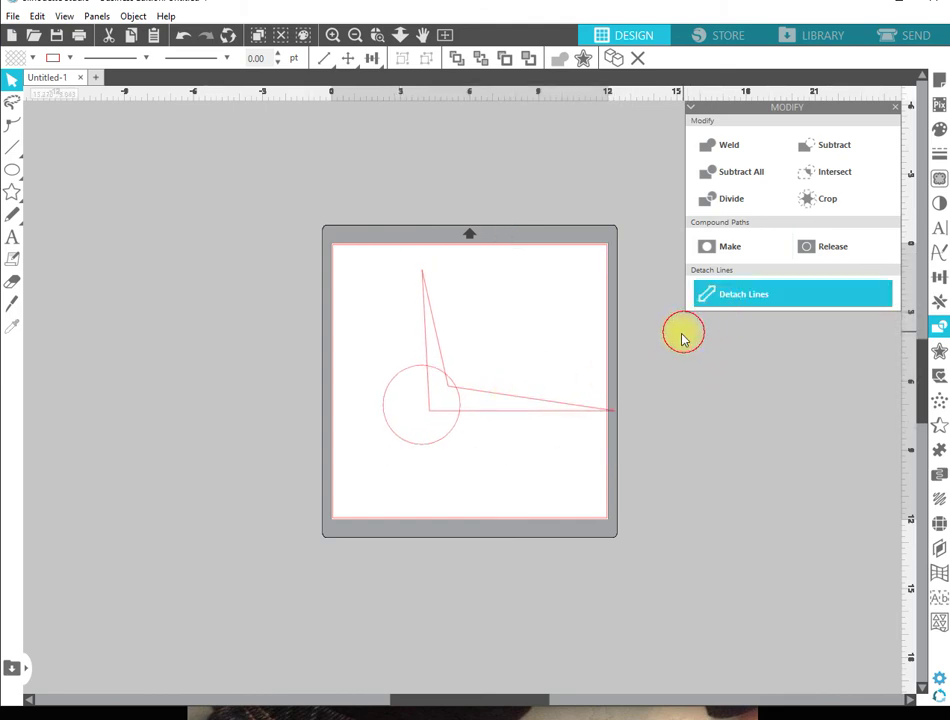
{"action": "left_click", "coordinate": [508, 394]}
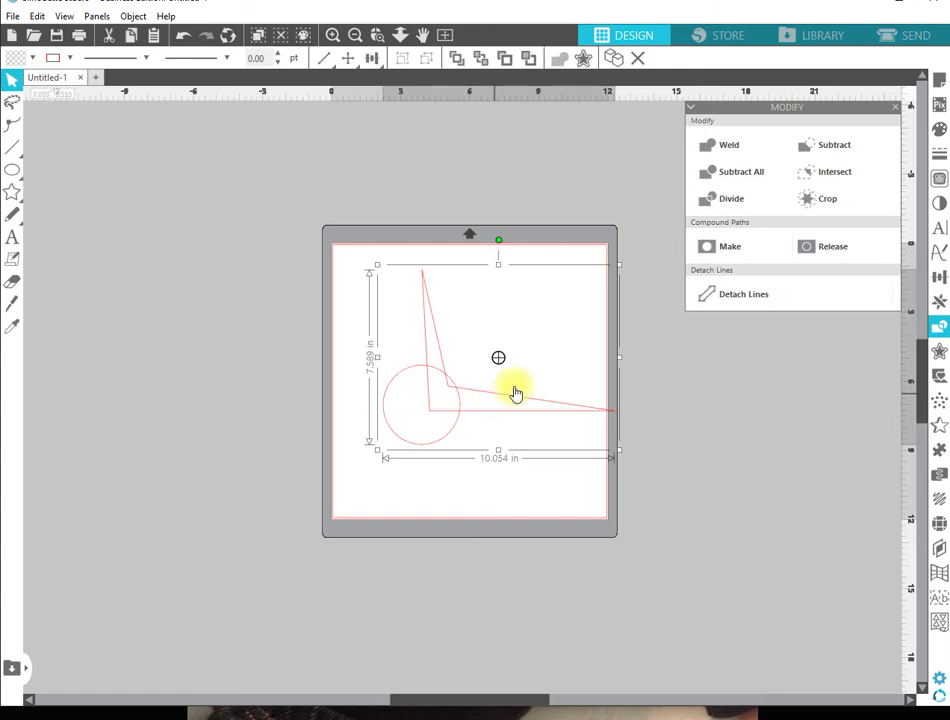
{"action": "left_click", "coordinate": [713, 298]}
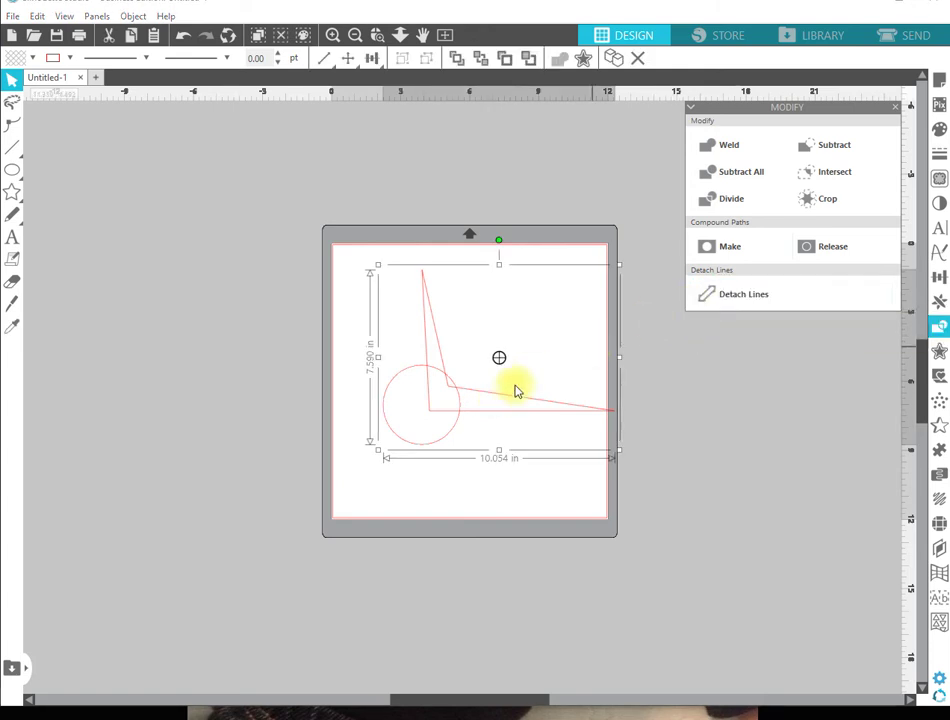
{"action": "mouse_move", "coordinate": [499, 400]}
{"action": "left_mouse_down"}
{"action": "mouse_move", "coordinate": [505, 371]}
{"action": "mouse_move", "coordinate": [488, 409]}
{"action": "left_mouse_up"}
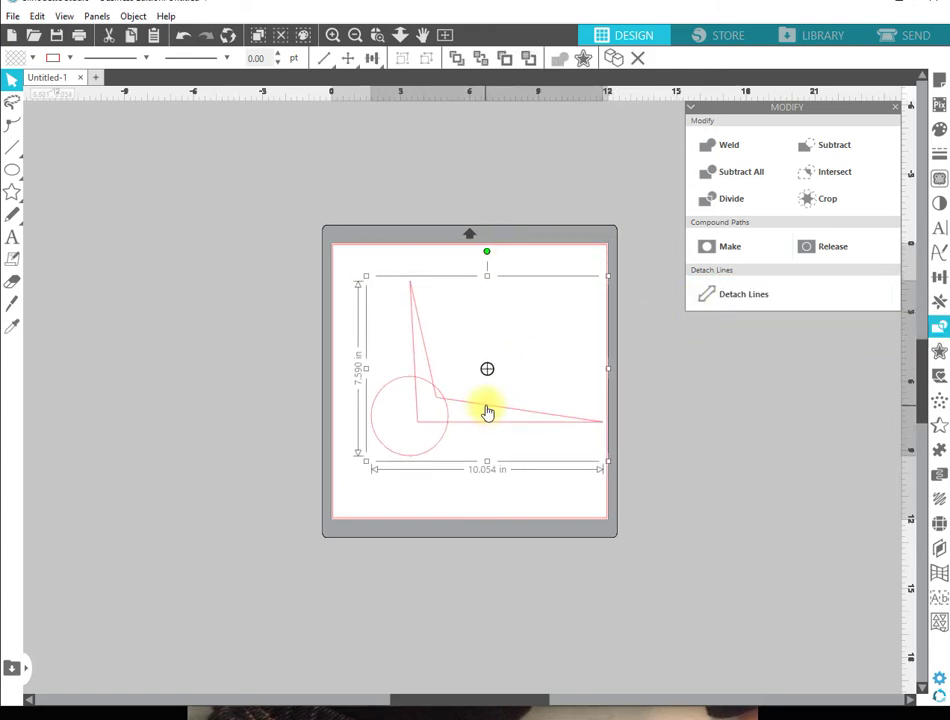
Release the compound path and move the bent shape up until it sits clear above the circle.
{"action": "left_click", "coordinate": [801, 247]}
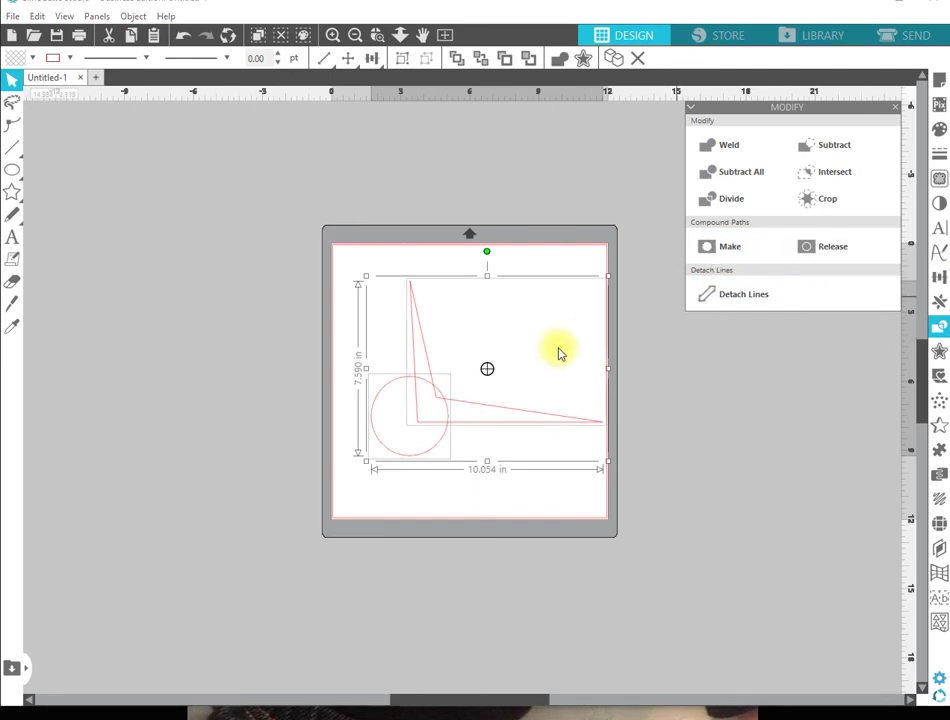
{"action": "left_click", "coordinate": [477, 352]}
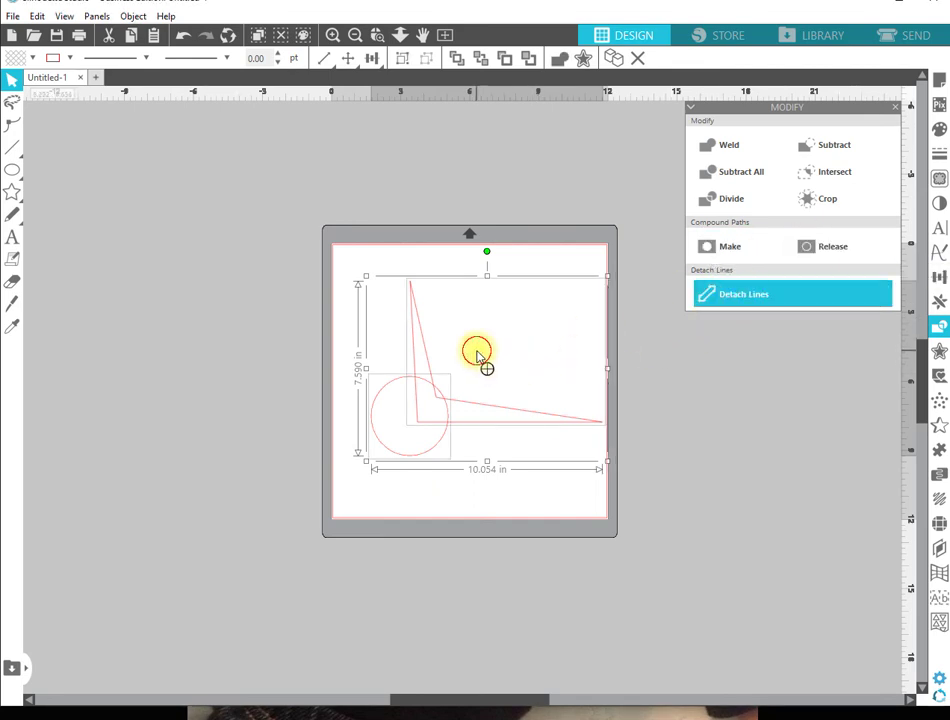
{"action": "left_click", "coordinate": [465, 403]}
{"action": "left_click_drag", "start_coordinate": [465, 405], "coordinate": [449, 345]}
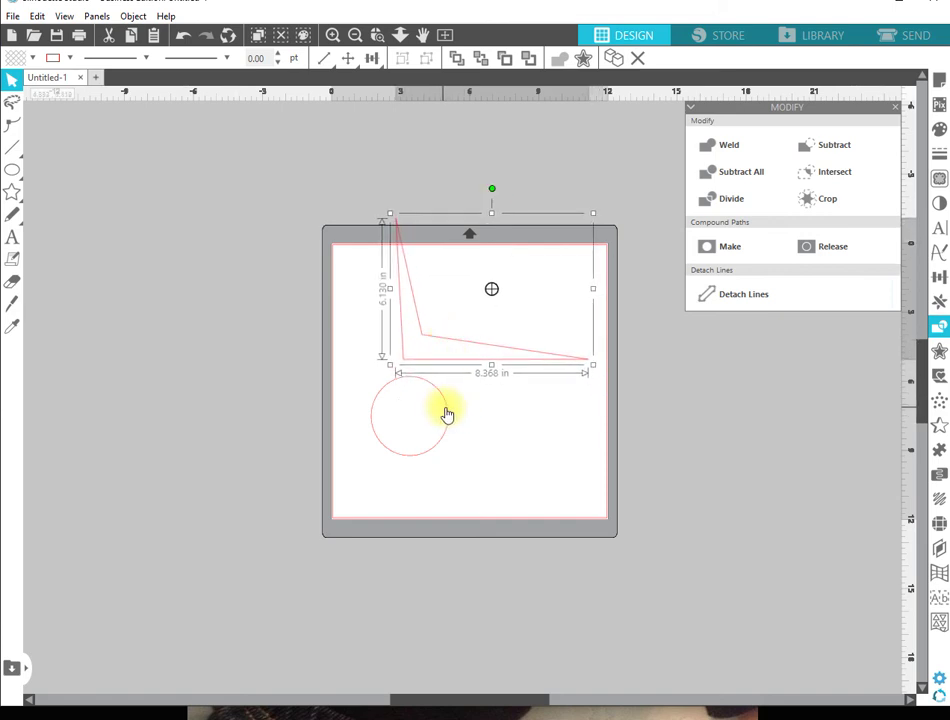
Edit the circle's points, pulling those on its right side outward and down to form an irregular outline.
{"action": "left_click", "coordinate": [447, 414]}
{"action": "double_click", "coordinate": [450, 408]}
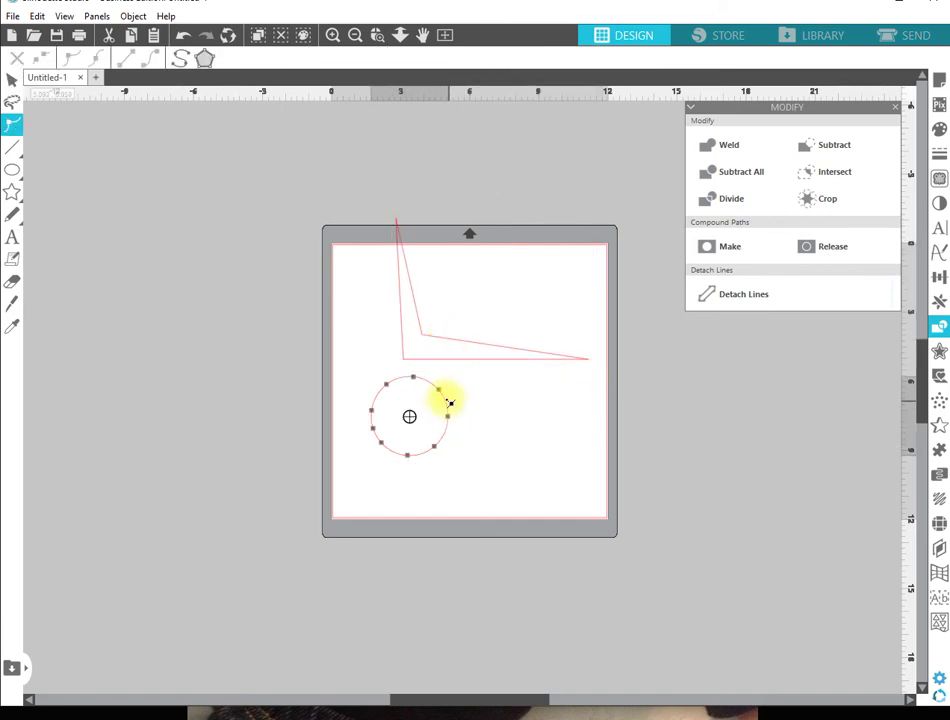
{"action": "left_click_drag", "start_coordinate": [443, 393], "coordinate": [488, 382]}
{"action": "left_click_drag", "start_coordinate": [448, 417], "coordinate": [450, 476]}
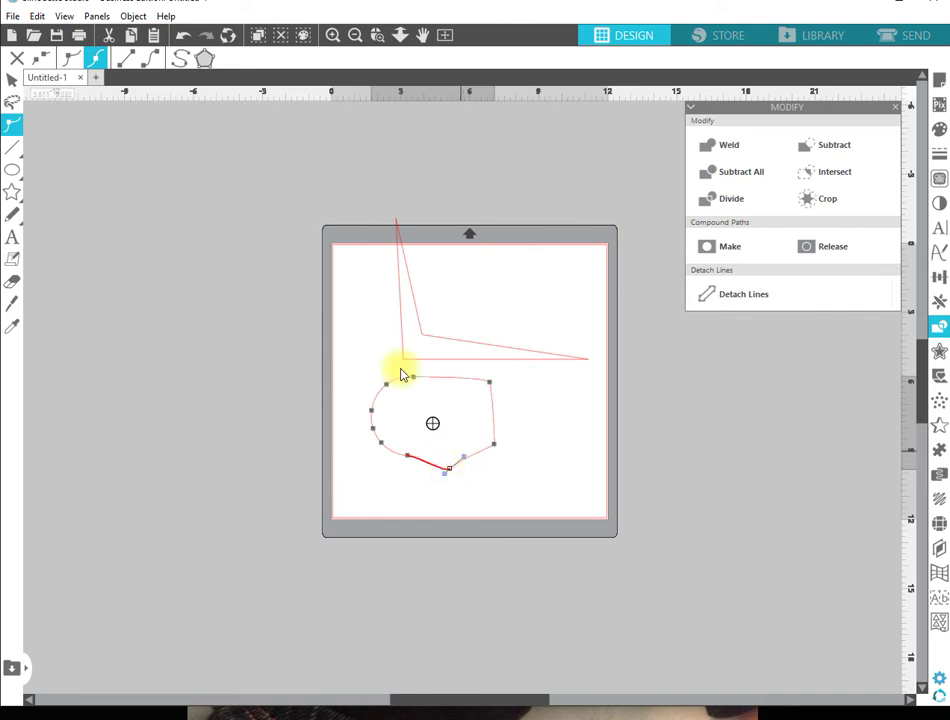
{"action": "left_click", "coordinate": [13, 127]}
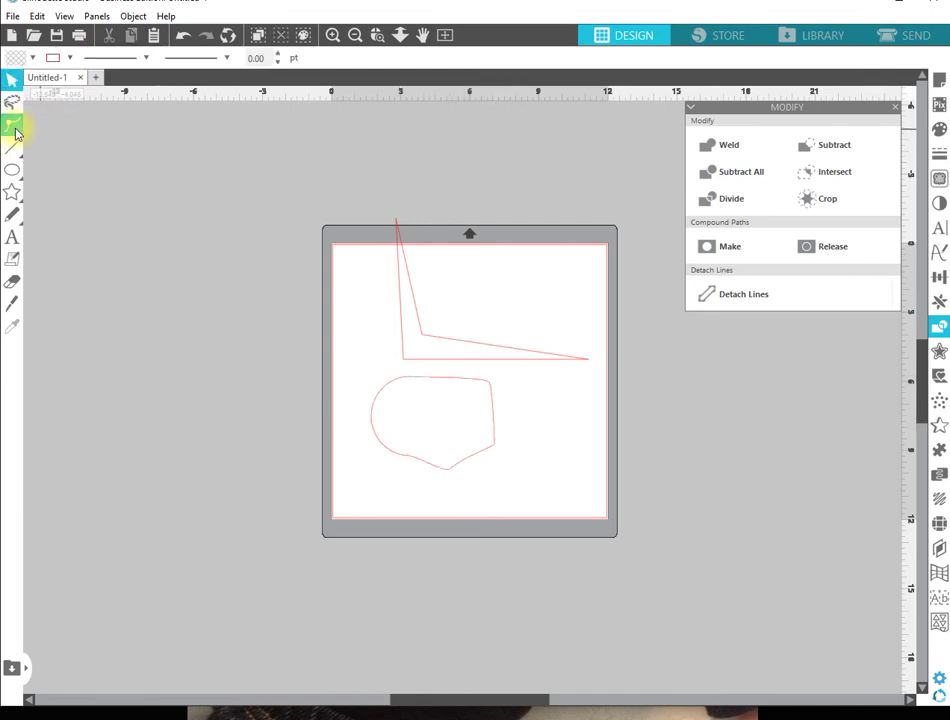
Edit the lower shape's points, pulling its upper-left point outward, denting the top edge inward and stretching the lower-left corner down.
{"action": "left_click", "coordinate": [15, 128]}
{"action": "left_click", "coordinate": [9, 126]}
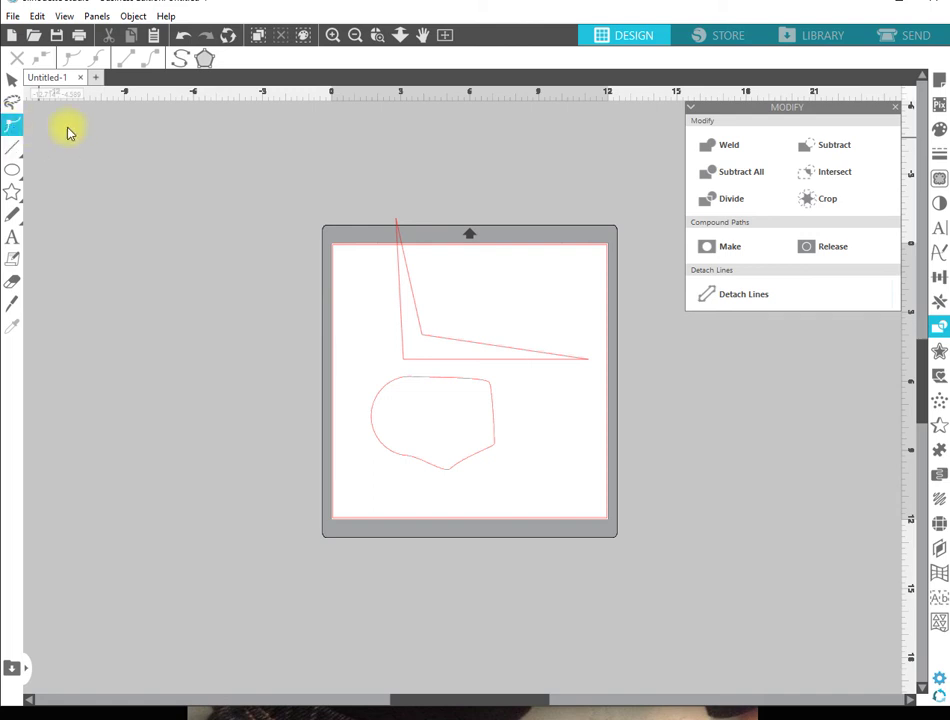
{"action": "left_click", "coordinate": [393, 386]}
{"action": "left_click_drag", "start_coordinate": [389, 390], "coordinate": [364, 344]}
{"action": "left_click_drag", "start_coordinate": [419, 381], "coordinate": [433, 410]}
{"action": "left_click_drag", "start_coordinate": [409, 459], "coordinate": [385, 490]}
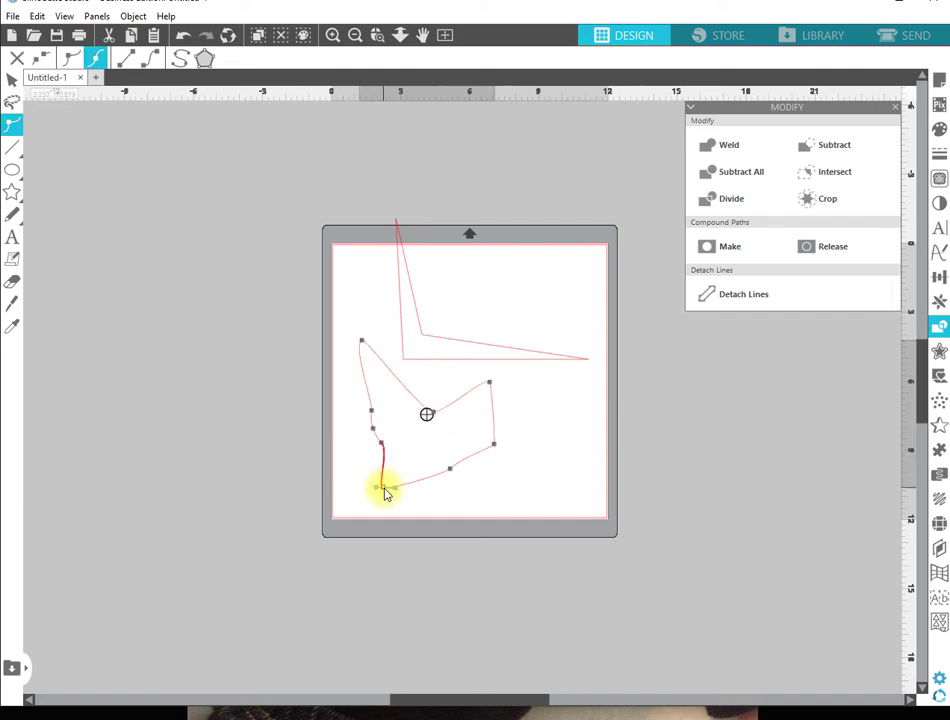
{"action": "left_click_drag", "start_coordinate": [383, 444], "coordinate": [441, 441]}
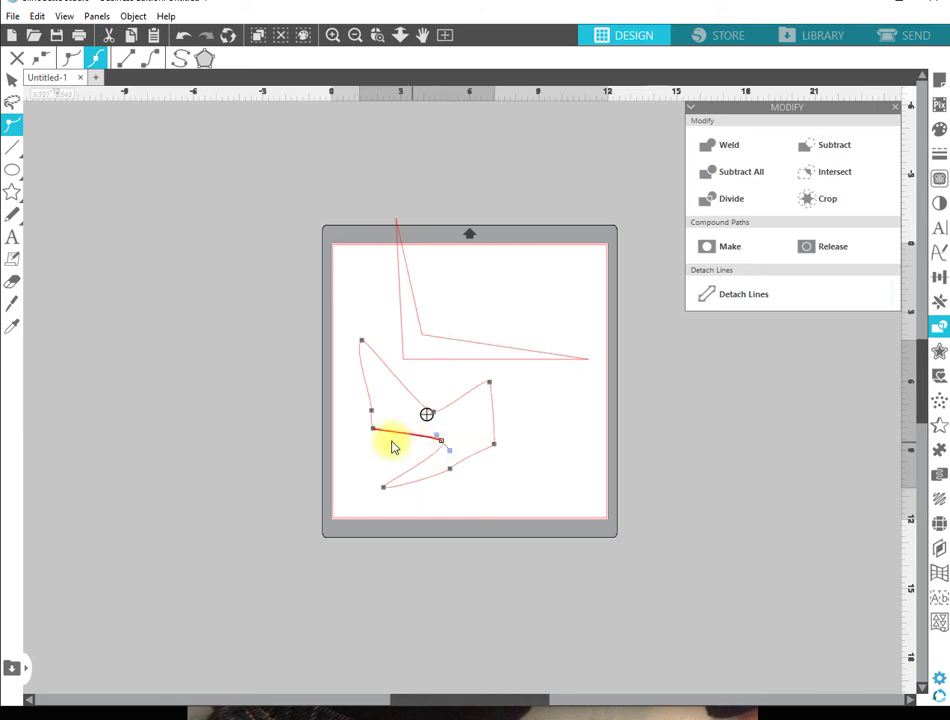
Reshape the lower outline further by moving its right corner outward, raising the top dent and forming a deep notch in the left side.
{"action": "left_click_drag", "start_coordinate": [373, 430], "coordinate": [362, 379]}
{"action": "left_click_drag", "start_coordinate": [490, 384], "coordinate": [546, 392]}
{"action": "left_click_drag", "start_coordinate": [437, 414], "coordinate": [446, 384]}
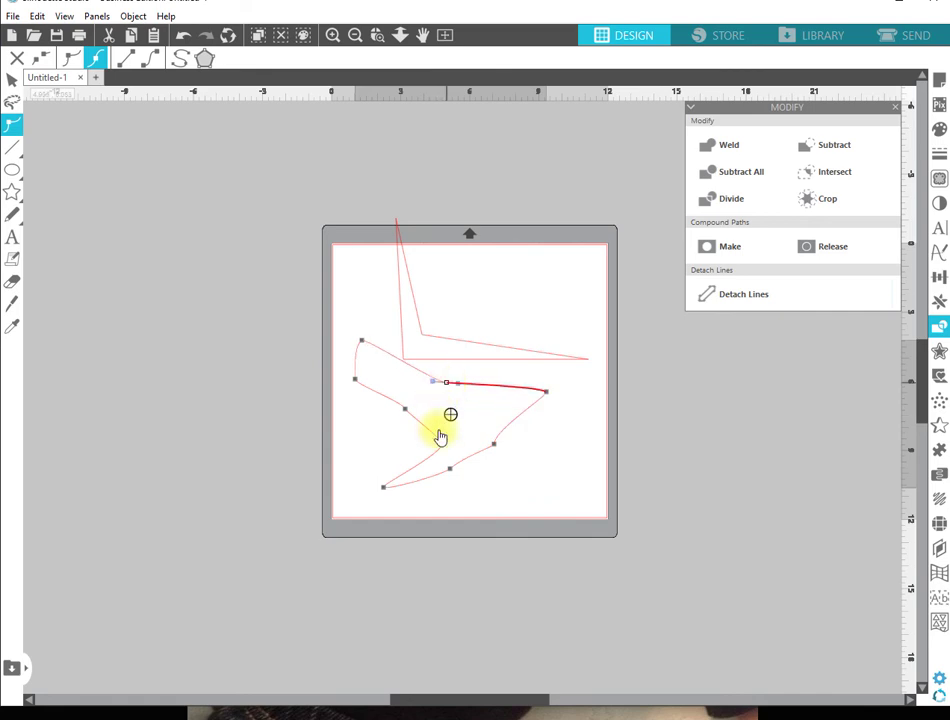
{"action": "left_click_drag", "start_coordinate": [446, 448], "coordinate": [358, 442]}
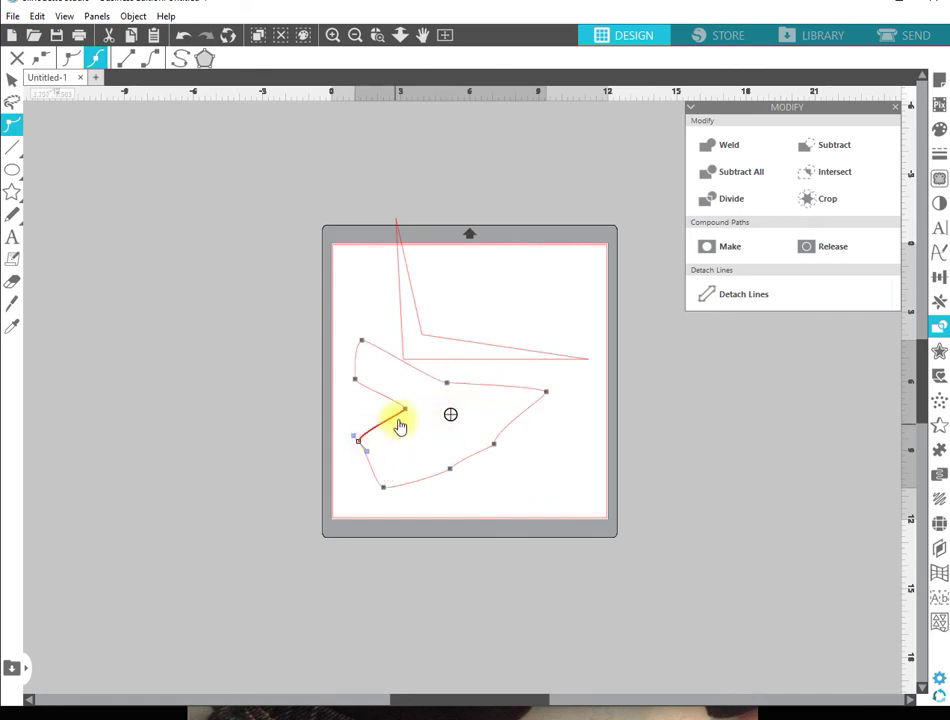
{"action": "left_click_drag", "start_coordinate": [416, 413], "coordinate": [509, 452]}
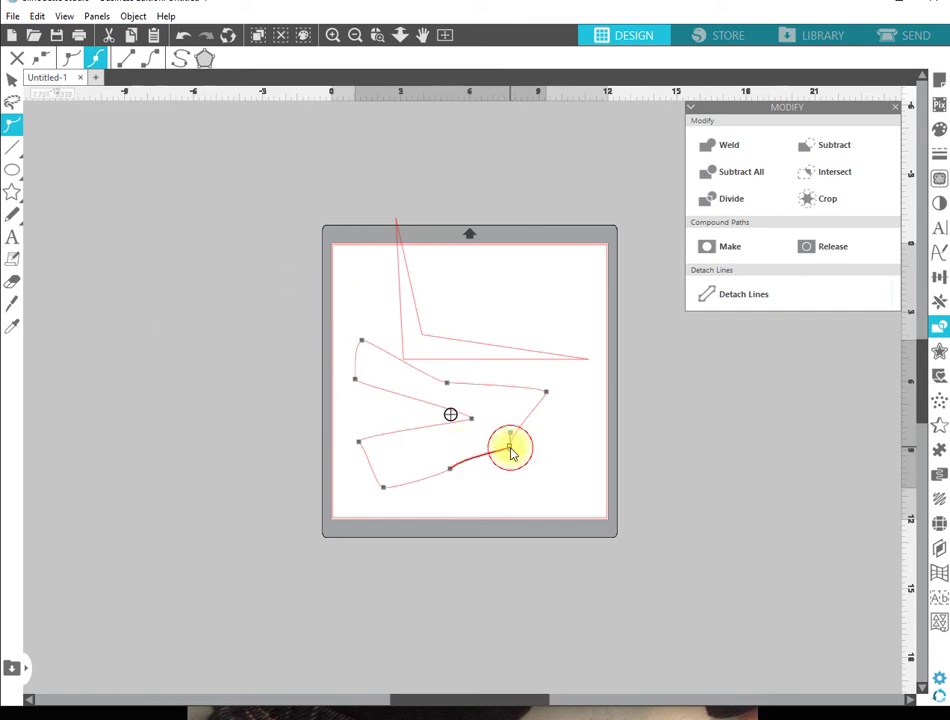
Delete the lower shape's upper-right corner point, and undo the deletion.
{"action": "double_click", "coordinate": [546, 393]}
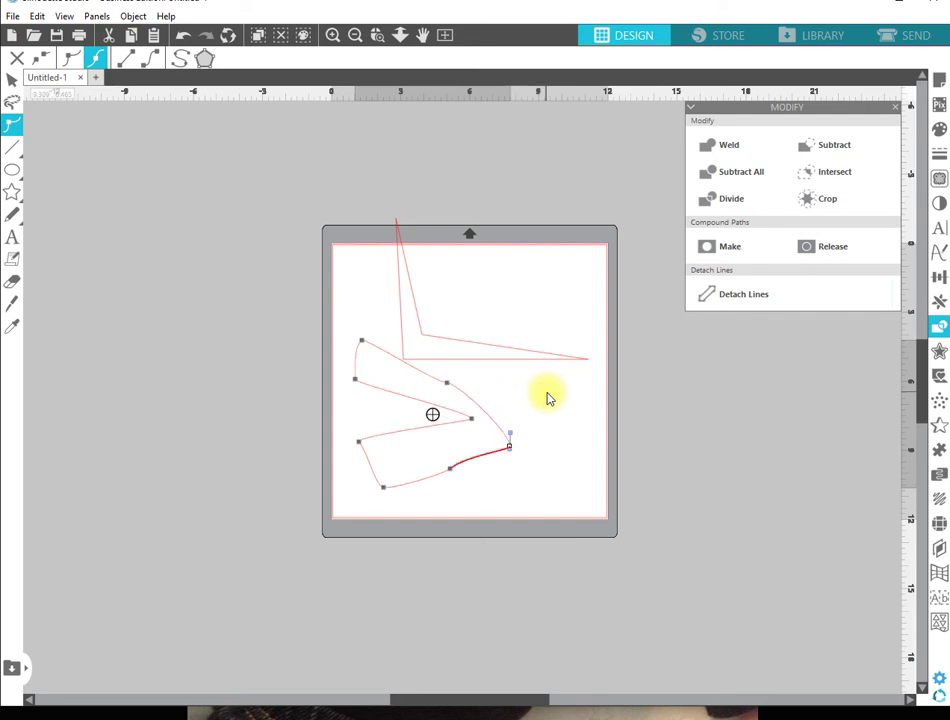
{"action": "key", "text": "ctrl+z"}
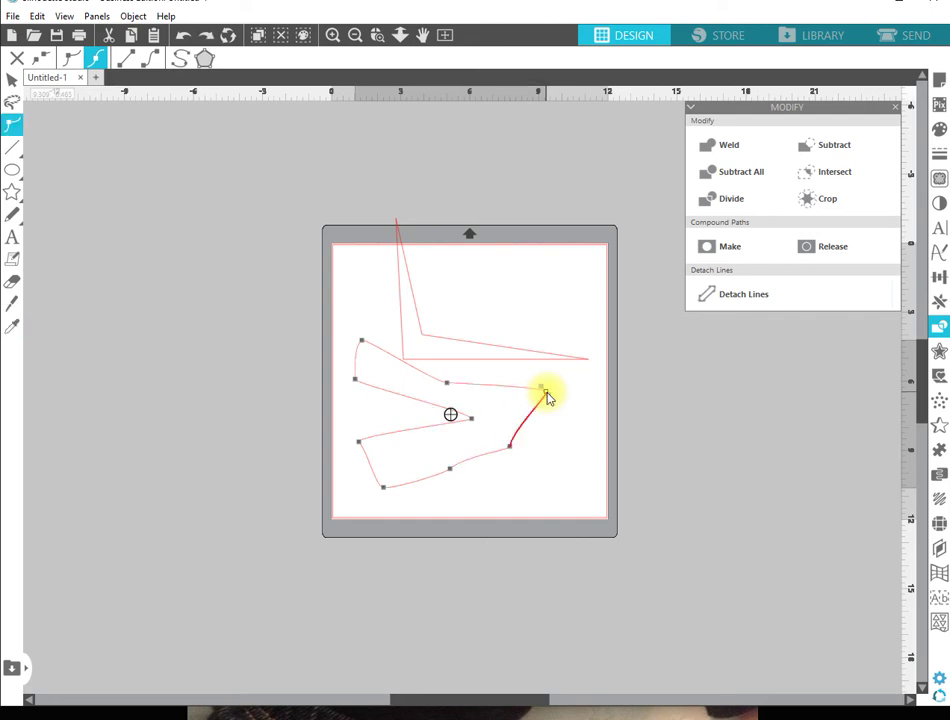
Break the lower shape's path at its upper-right corner point and pull the two loose ends apart.
{"action": "left_click", "coordinate": [43, 64]}
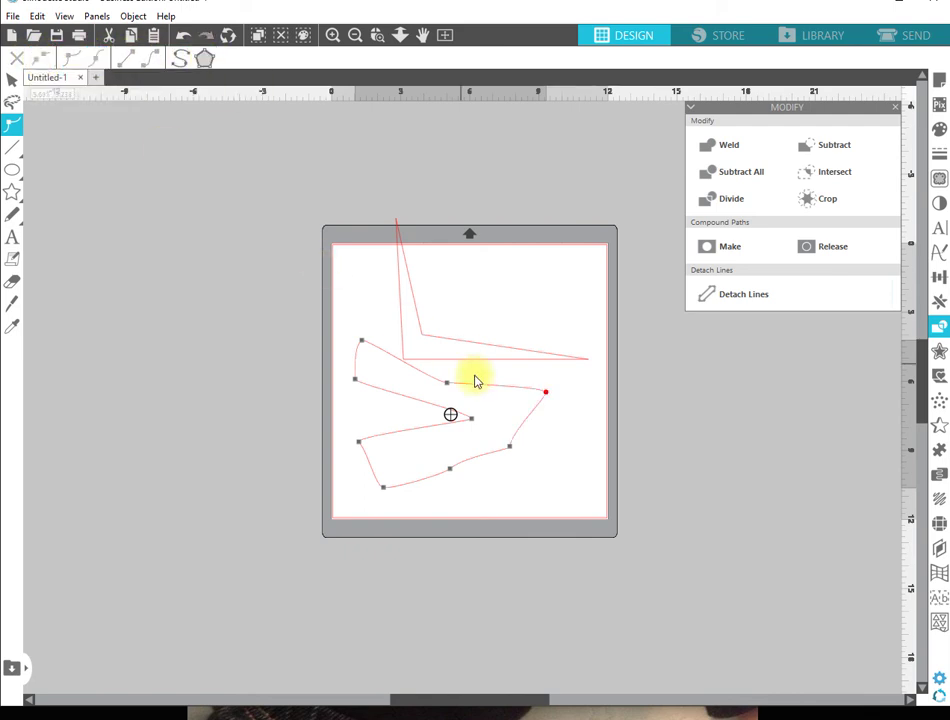
{"action": "left_click_drag", "start_coordinate": [547, 392], "coordinate": [576, 421]}
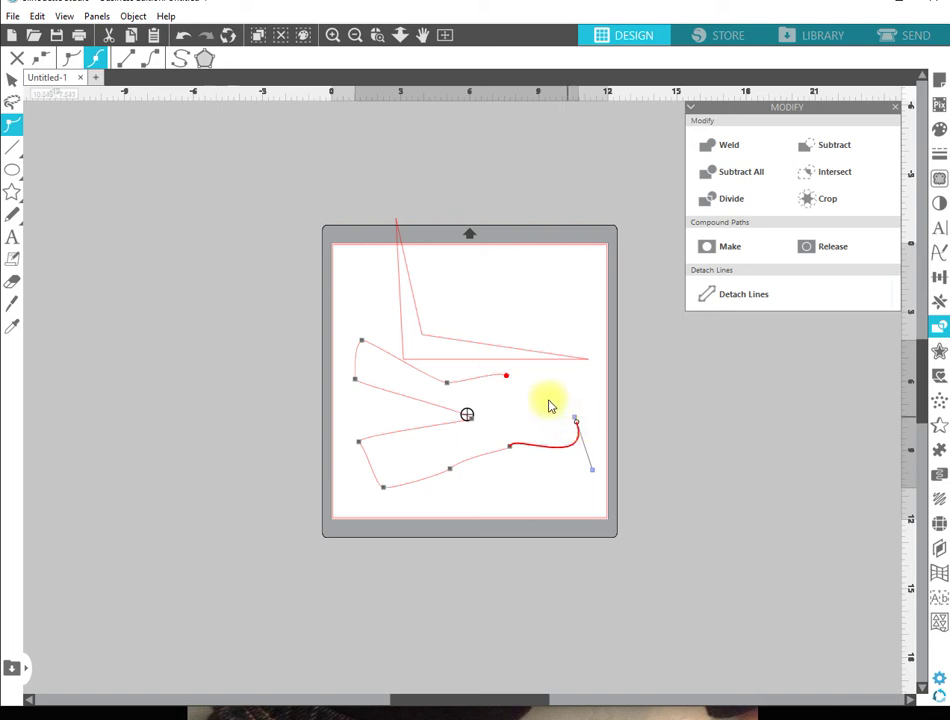
{"action": "left_click", "coordinate": [509, 381]}
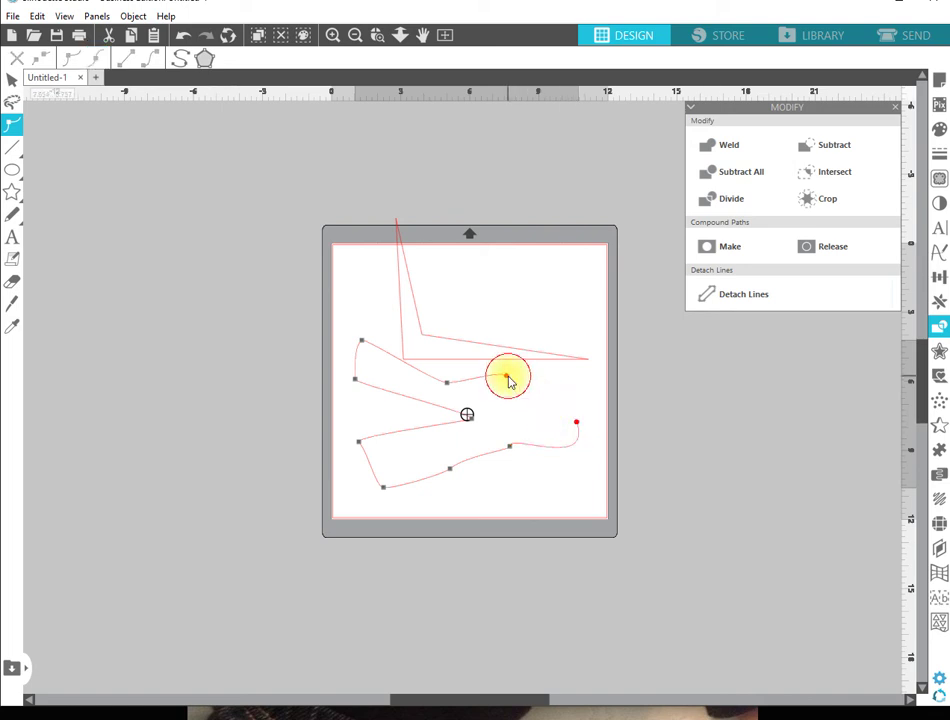
{"action": "key", "text": "i"}
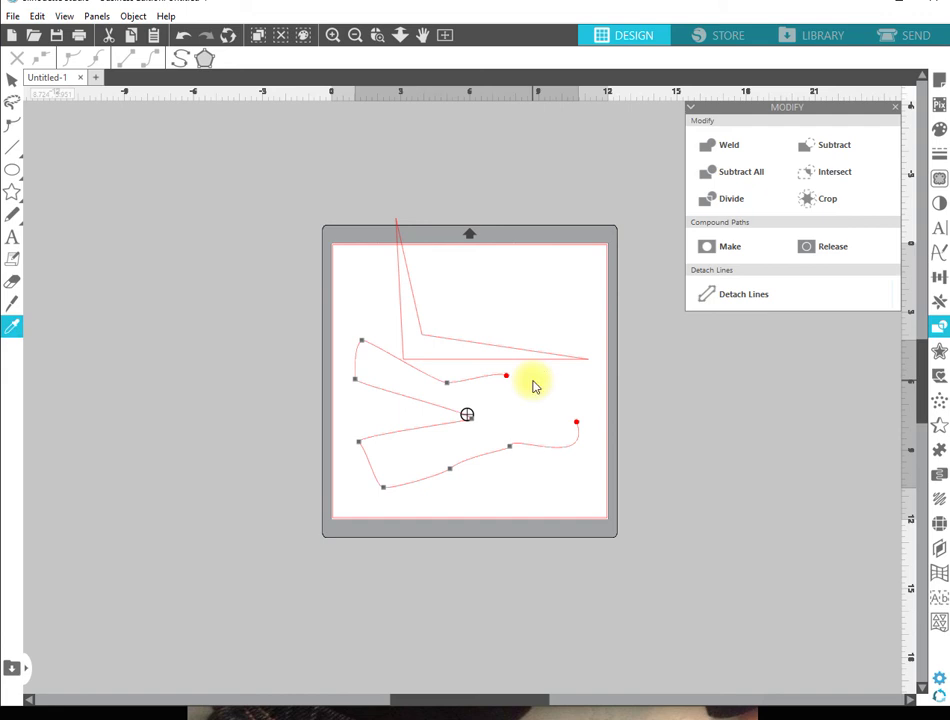
{"action": "key", "text": "Escape"}
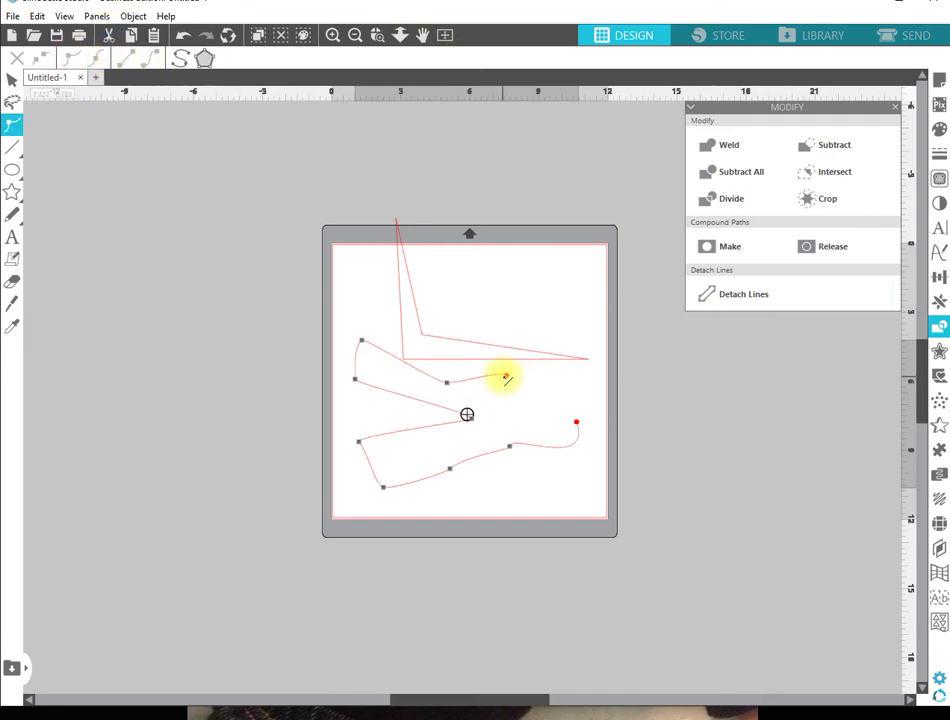
Flatten the segment at the open path's lower end and simplify the path's points.
{"action": "left_click", "coordinate": [577, 423]}
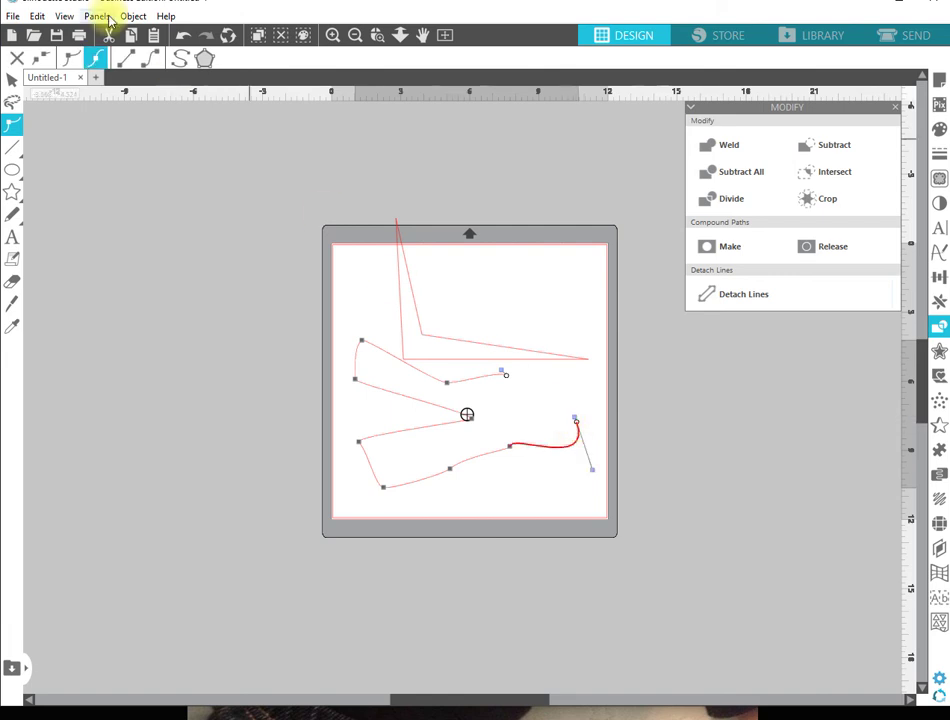
{"action": "left_click", "coordinate": [155, 60]}
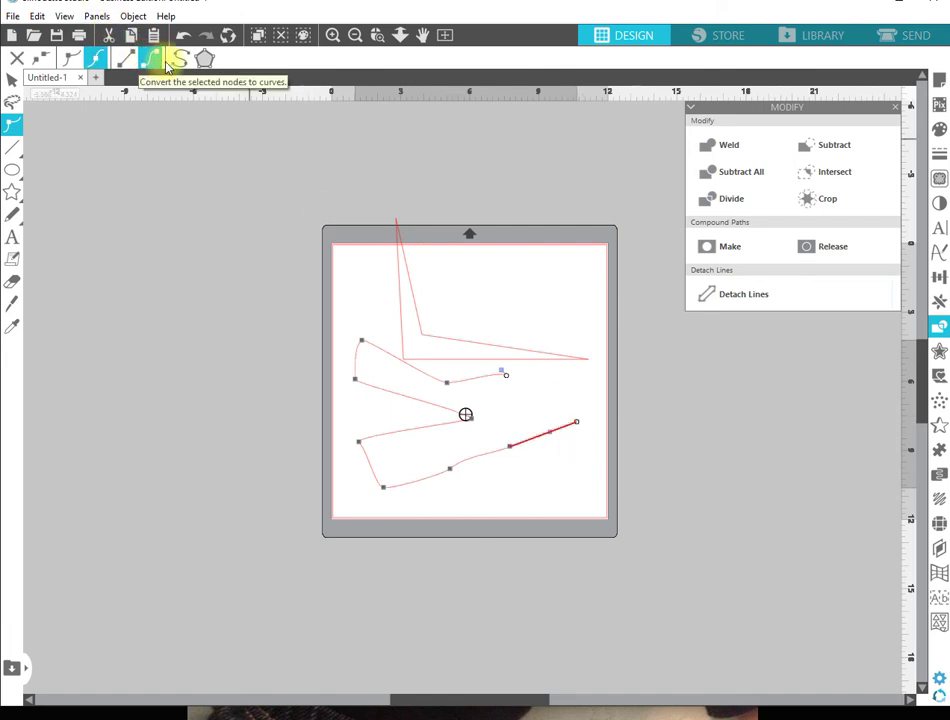
{"action": "left_click", "coordinate": [201, 61]}
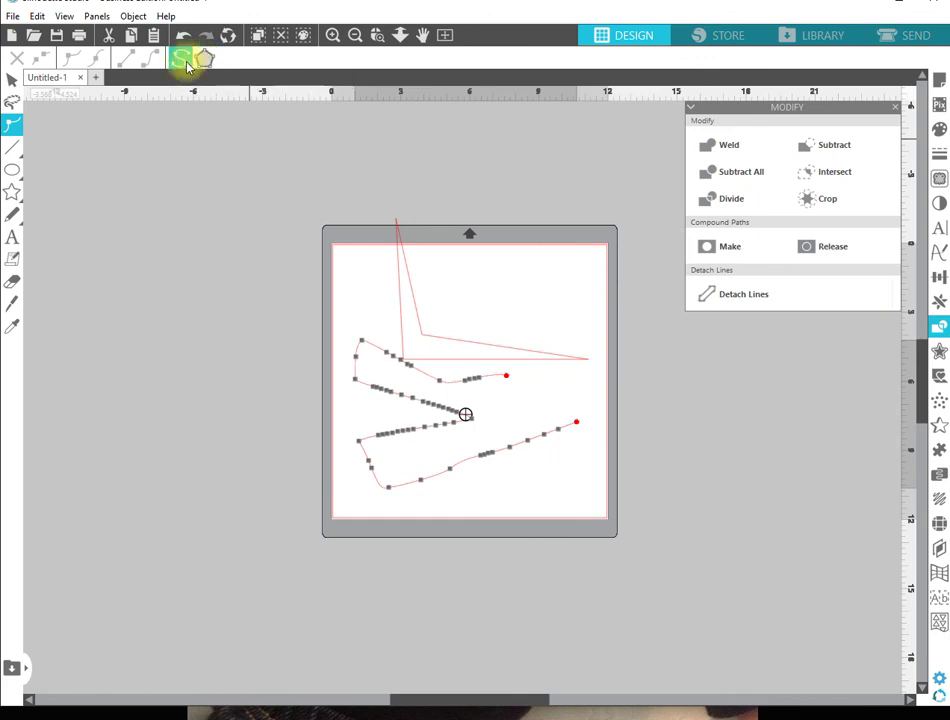
{"action": "left_click", "coordinate": [184, 63]}
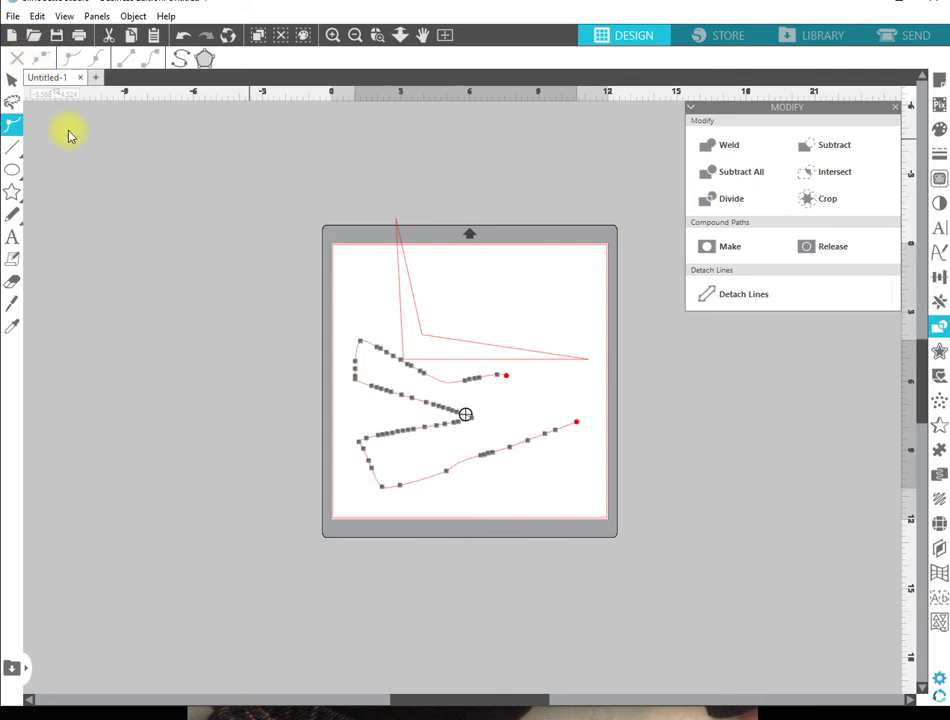
{"action": "left_click", "coordinate": [110, 188]}
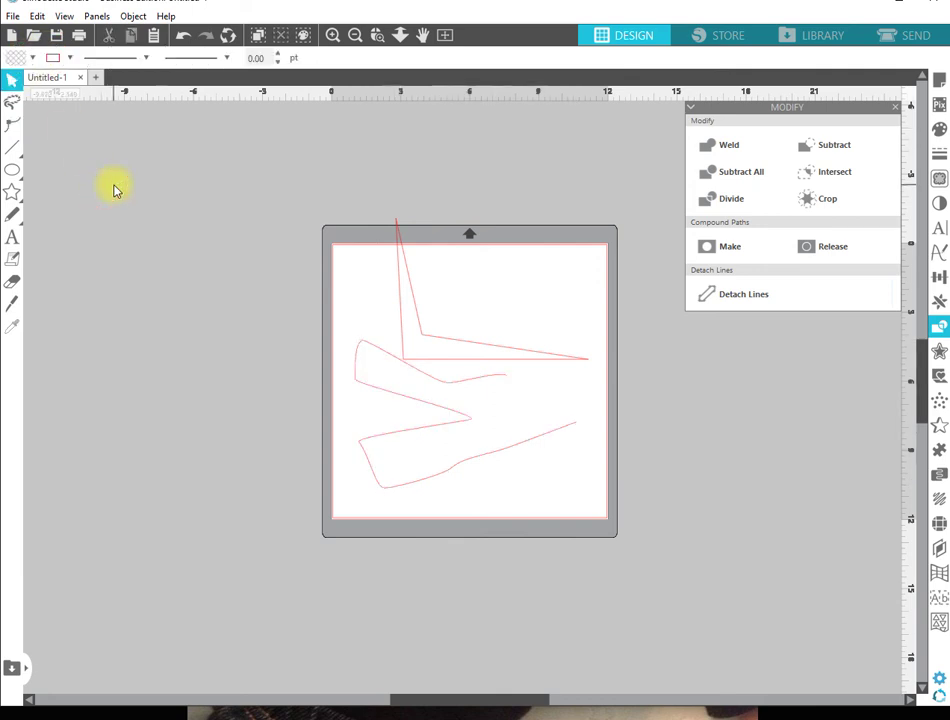
Close the open path by moving its upper loose end onto the lower one.
{"action": "left_click", "coordinate": [503, 383]}
{"action": "double_click", "coordinate": [505, 383]}
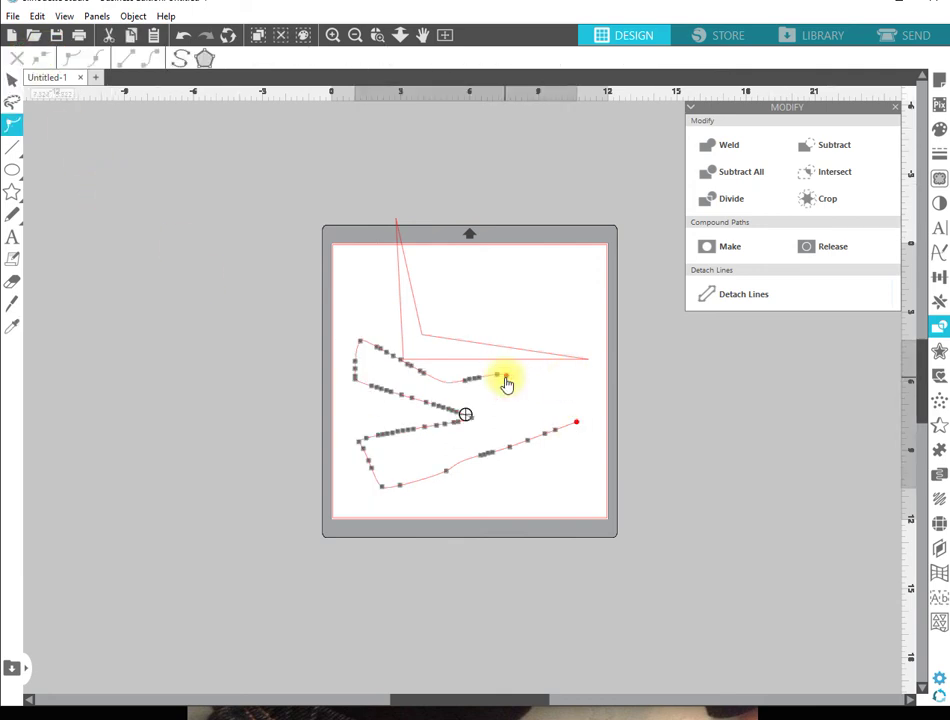
{"action": "left_click_drag", "start_coordinate": [507, 381], "coordinate": [577, 422]}
{"action": "left_click", "coordinate": [572, 426]}
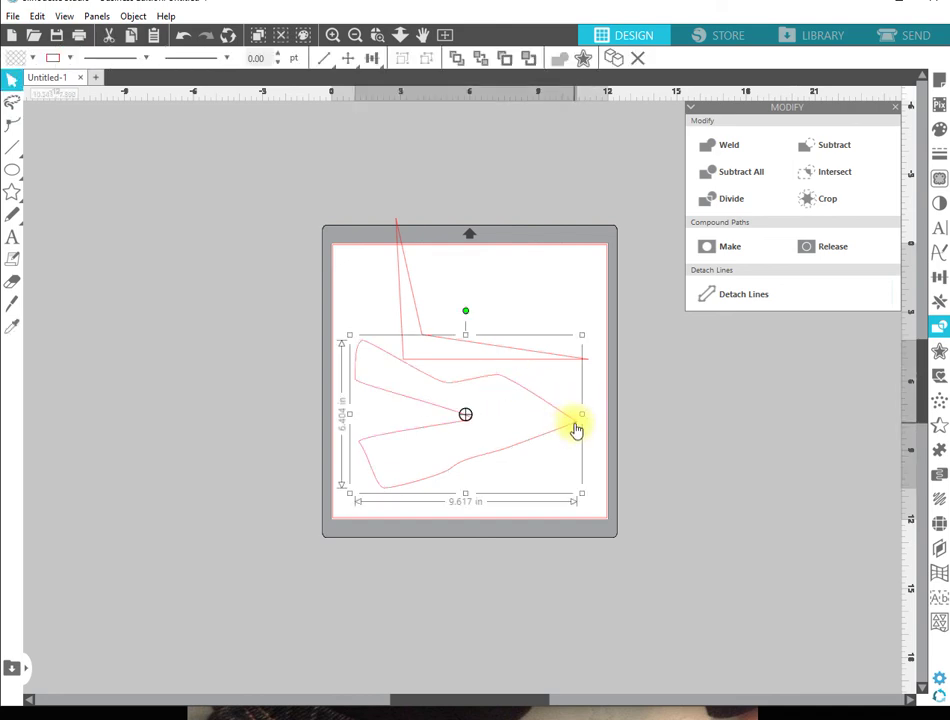
Pull the joined point of the closed outline up and to the right.
{"action": "double_click", "coordinate": [577, 429]}
{"action": "left_click", "coordinate": [576, 424]}
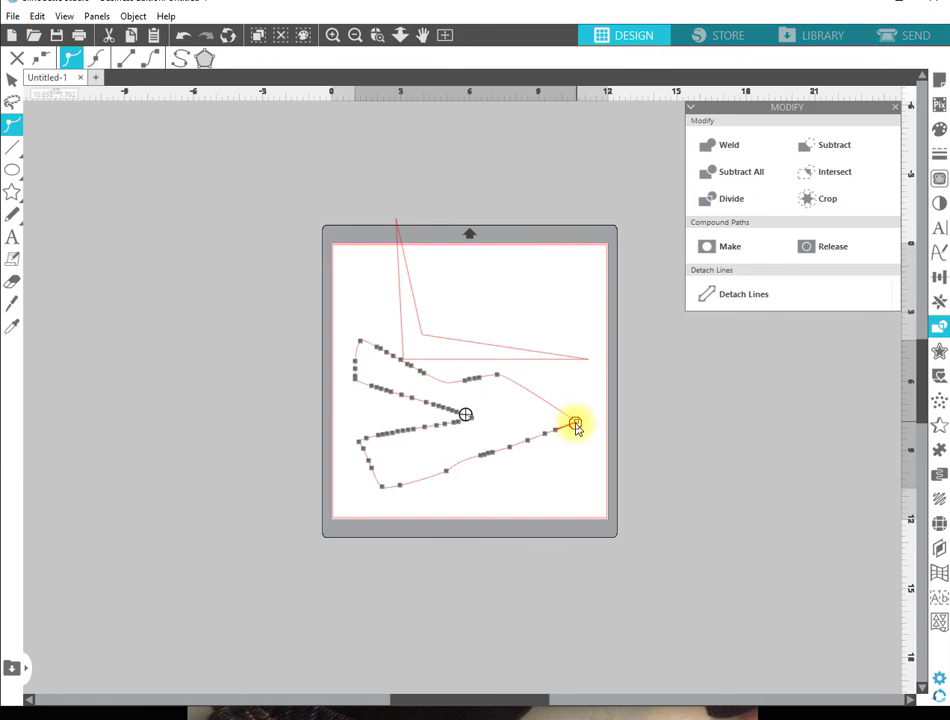
{"action": "left_click", "coordinate": [588, 433]}
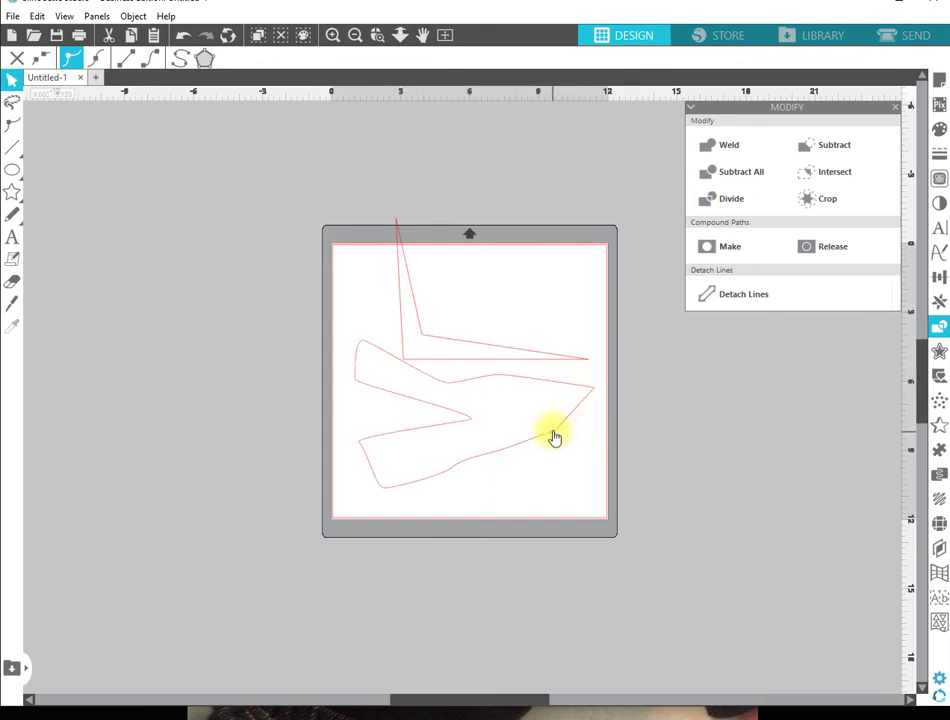
{"action": "left_click", "coordinate": [554, 432]}
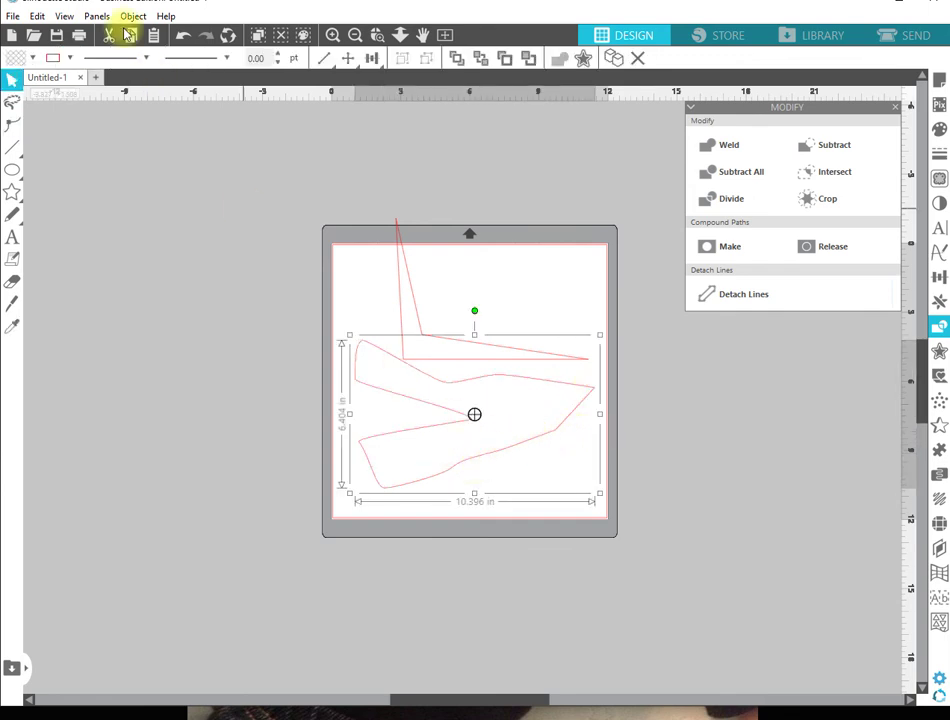
Shift the irregular shape slightly down and left, and break its path at the point on the upper edge.
{"action": "left_click", "coordinate": [12, 123]}
{"action": "left_click", "coordinate": [492, 397]}
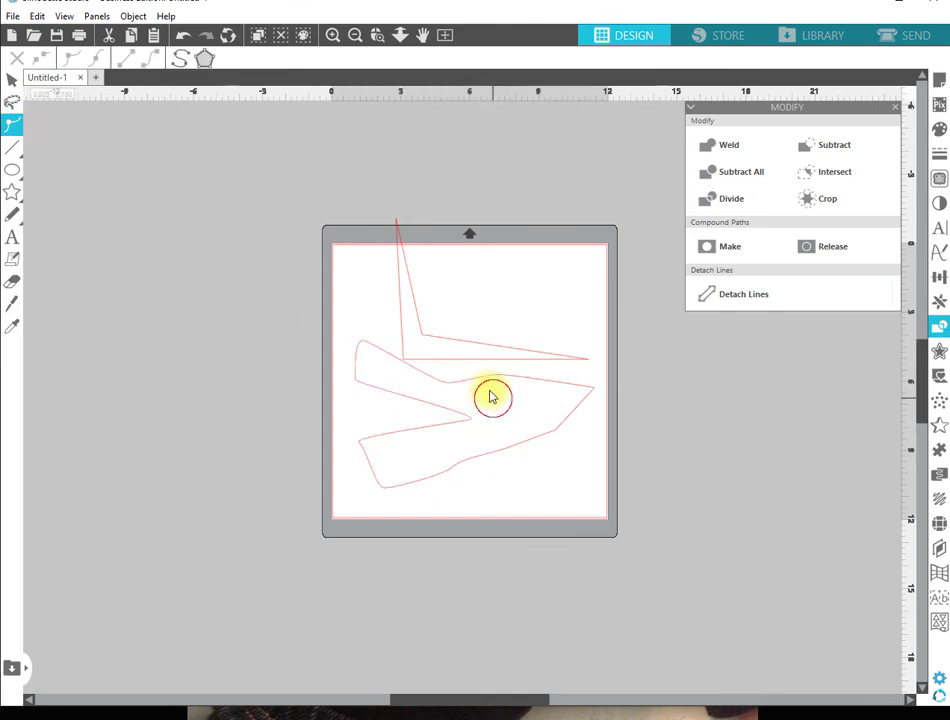
{"action": "left_click", "coordinate": [494, 383]}
{"action": "left_click_drag", "start_coordinate": [491, 386], "coordinate": [487, 390]}
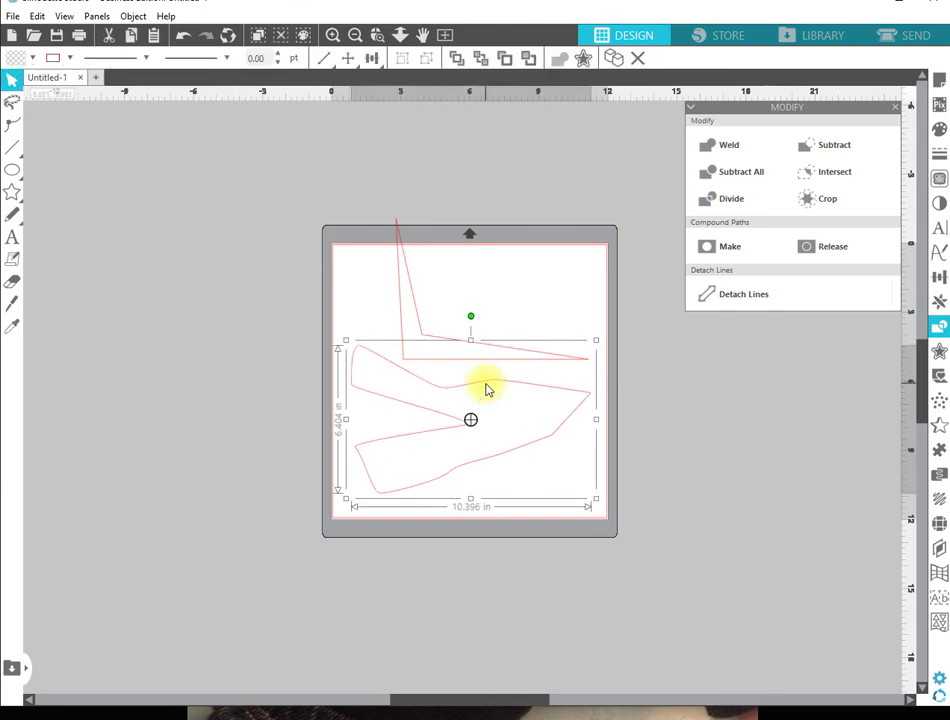
{"action": "left_click", "coordinate": [12, 123]}
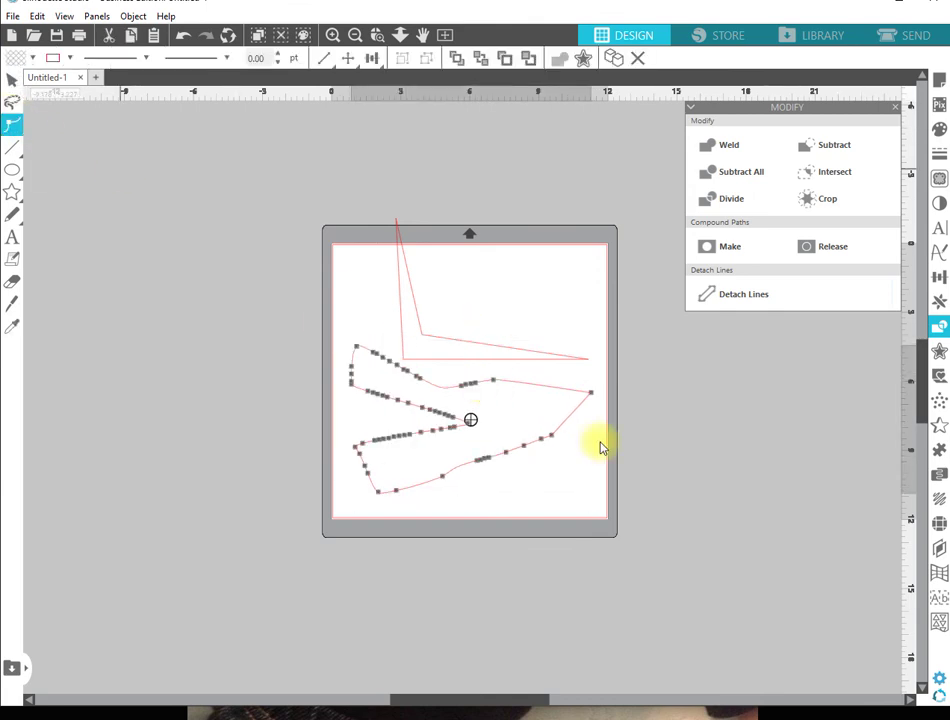
{"action": "left_click", "coordinate": [494, 384]}
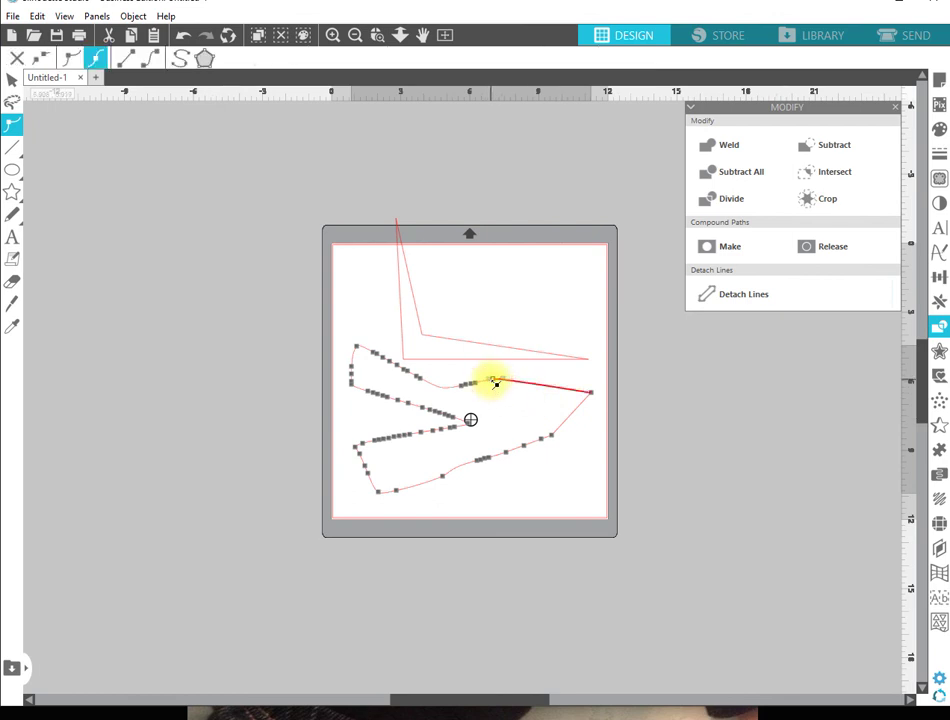
{"action": "left_click", "coordinate": [42, 58]}
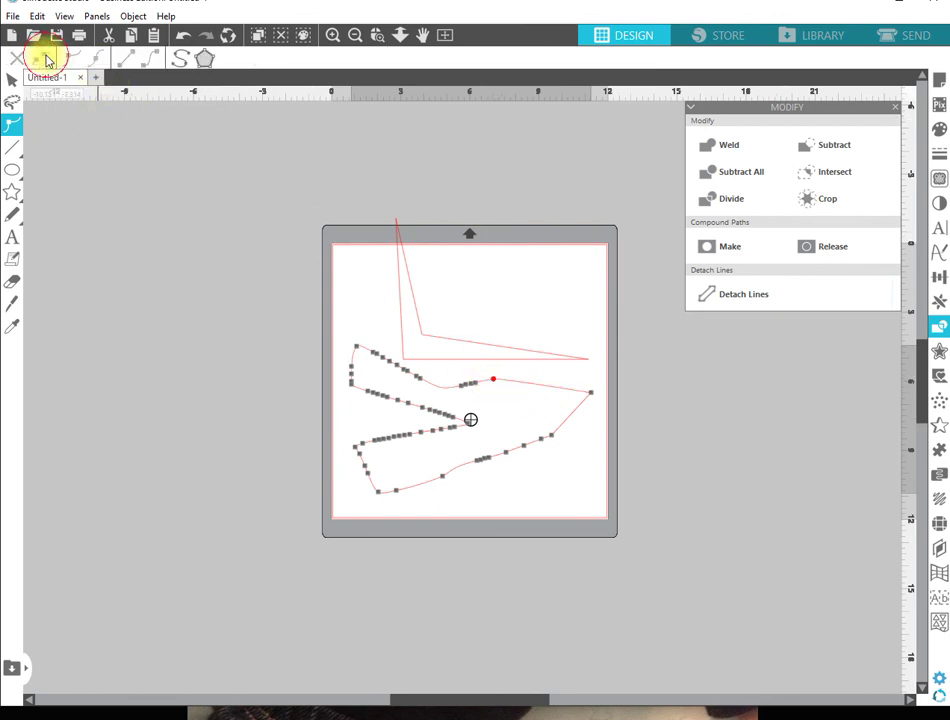
Pull one of the broken ends downward and move the other end onto it to close the path again.
{"action": "left_click_drag", "start_coordinate": [496, 382], "coordinate": [482, 407]}
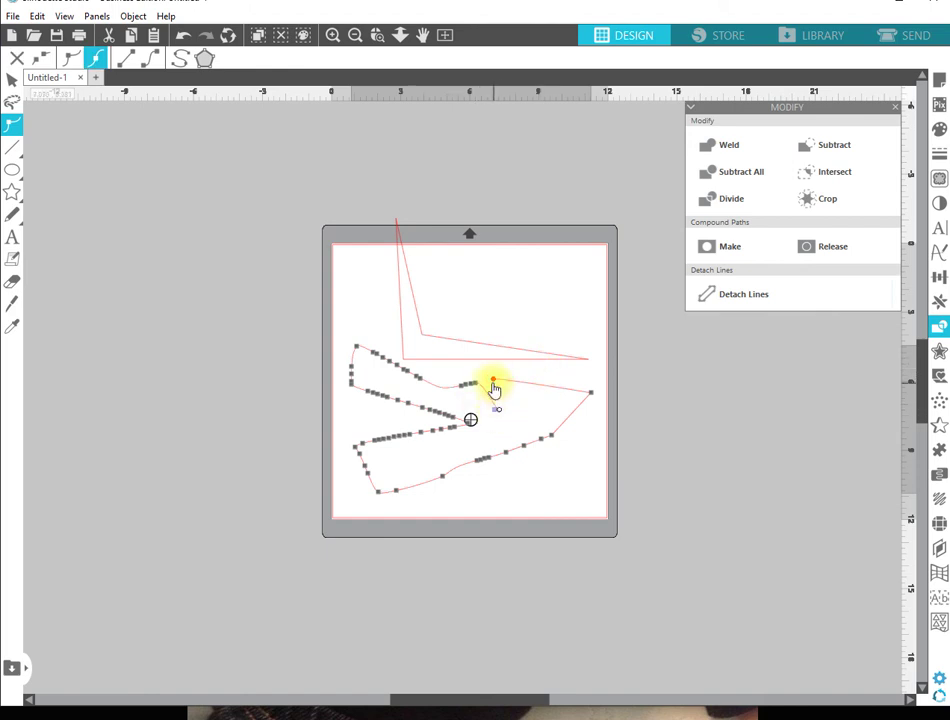
{"action": "left_click_drag", "start_coordinate": [505, 384], "coordinate": [505, 415]}
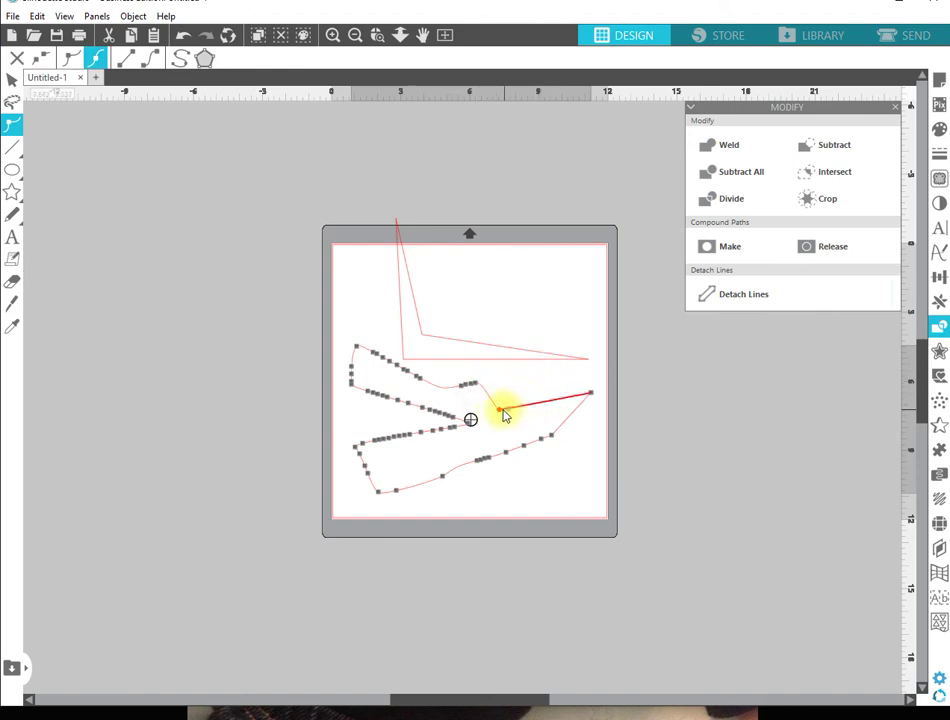
{"action": "left_click", "coordinate": [509, 388]}
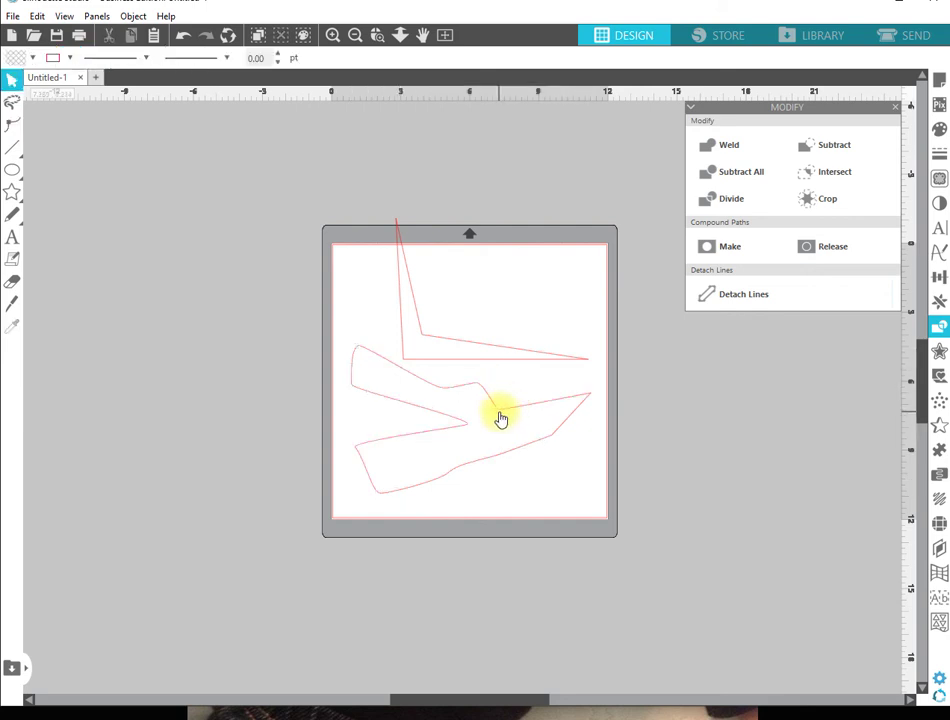
{"action": "left_click", "coordinate": [500, 412]}
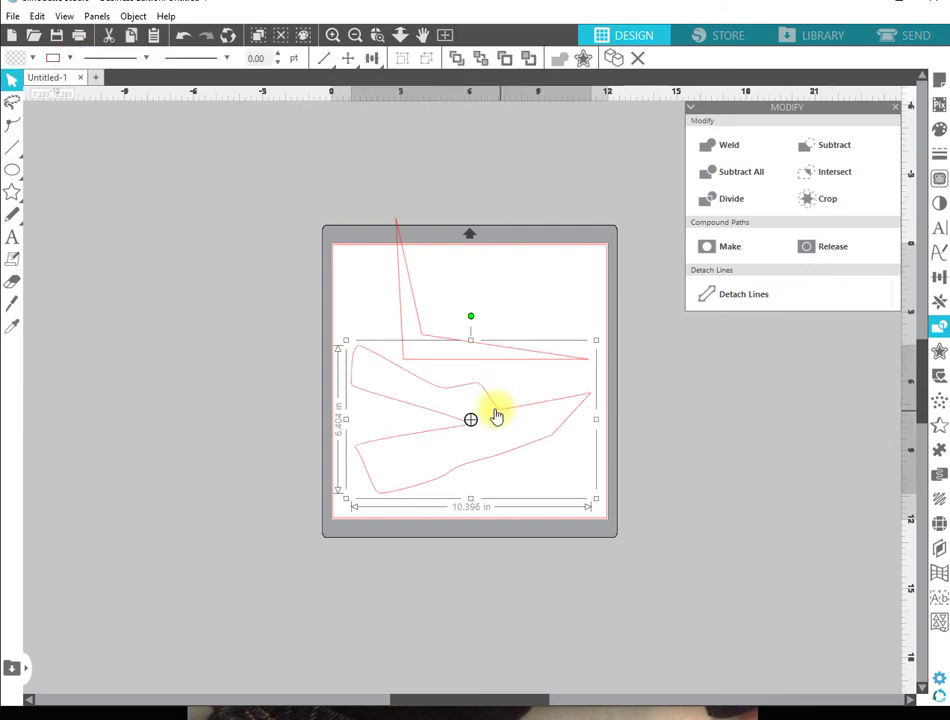
Reshape the rejoined point into a tall arch by raising it, spreading its curve handles sideways and lowering the left handle.
{"action": "left_click", "coordinate": [13, 123]}
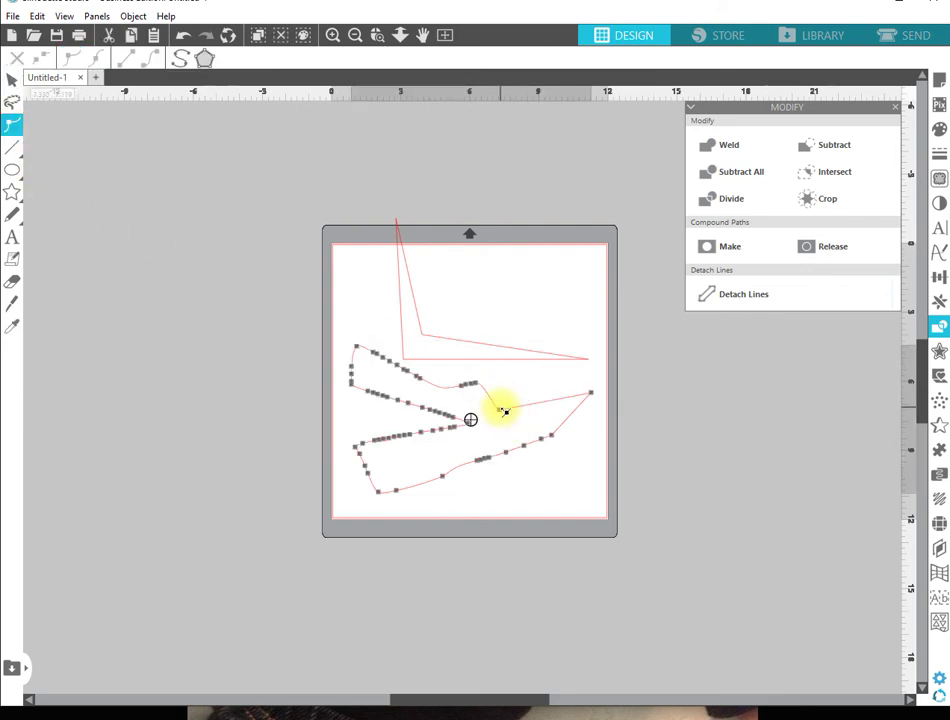
{"action": "left_click", "coordinate": [524, 372]}
{"action": "left_click_drag", "start_coordinate": [552, 372], "coordinate": [596, 370]}
{"action": "left_click_drag", "start_coordinate": [527, 374], "coordinate": [481, 374]}
{"action": "left_click_drag", "start_coordinate": [531, 374], "coordinate": [533, 305]}
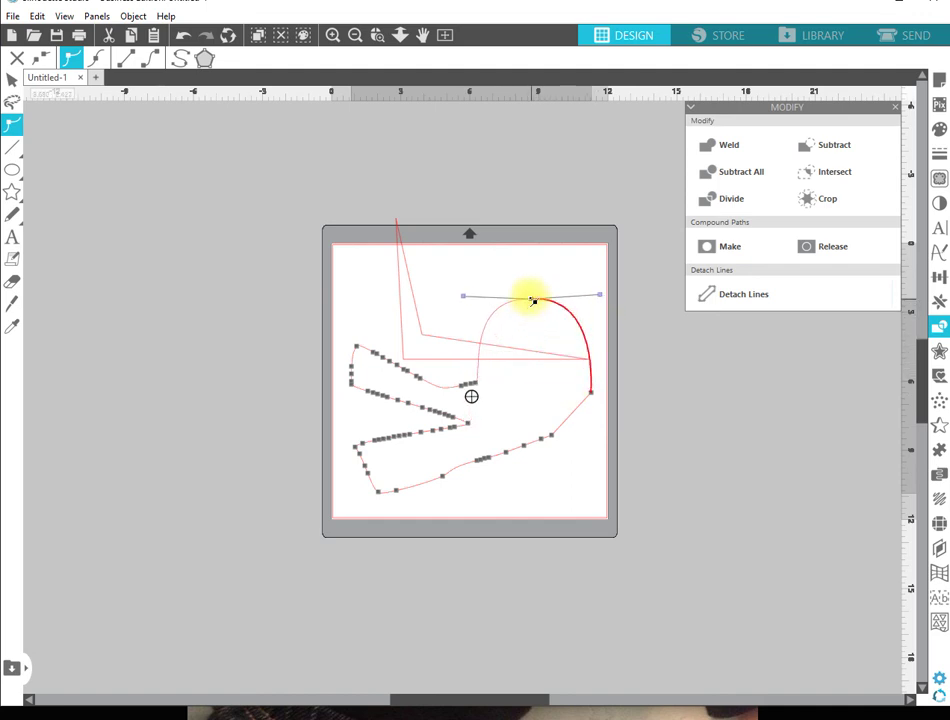
{"action": "left_click_drag", "start_coordinate": [463, 295], "coordinate": [432, 333]}
Reopen the irregular shape's points and adjust the arch's top point and its left curve handle to even out the arch.
{"action": "left_click", "coordinate": [401, 333]}
{"action": "left_click", "coordinate": [538, 309]}
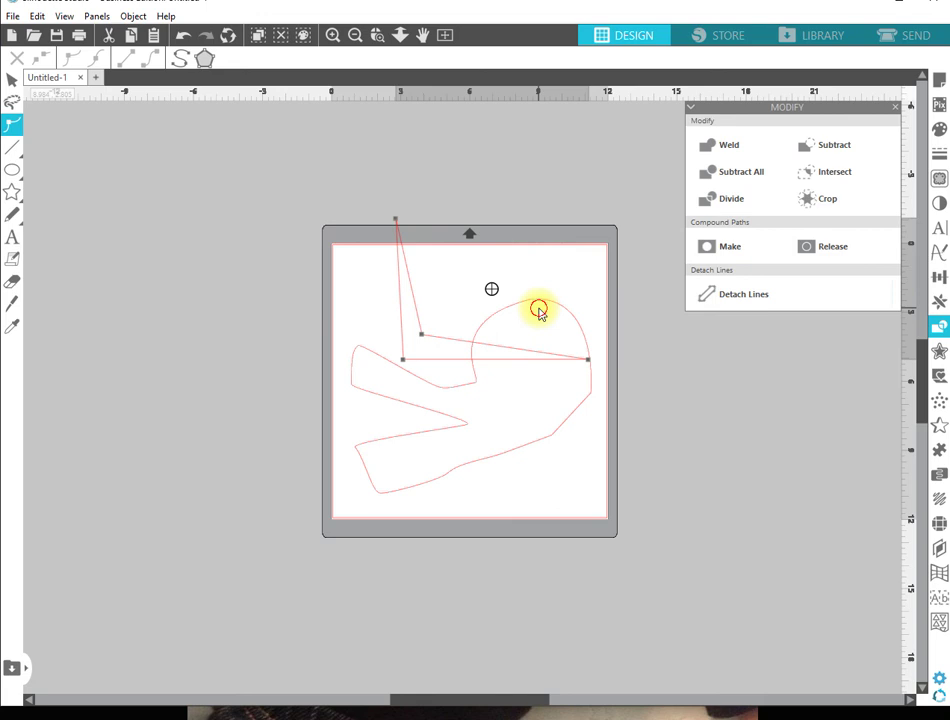
{"action": "left_click", "coordinate": [541, 299]}
{"action": "double_click", "coordinate": [540, 302]}
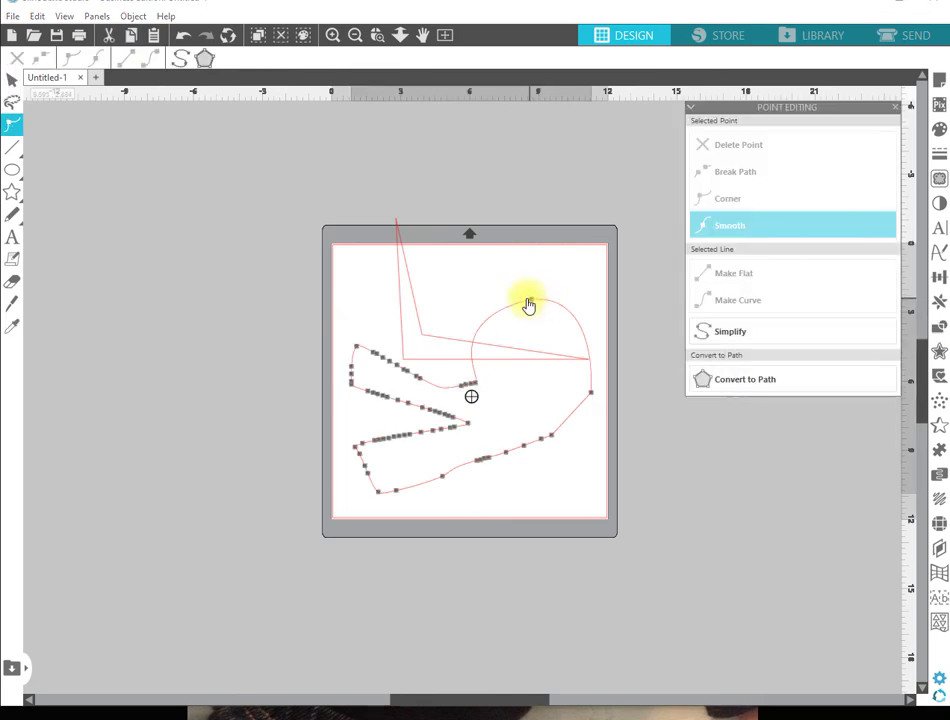
{"action": "left_click", "coordinate": [532, 300]}
{"action": "mouse_move", "coordinate": [533, 320]}
{"action": "left_mouse_down"}
{"action": "mouse_move", "coordinate": [540, 345]}
{"action": "mouse_move", "coordinate": [534, 301]}
{"action": "left_mouse_up"}
{"action": "left_click_drag", "start_coordinate": [445, 323], "coordinate": [440, 297]}
{"action": "left_click", "coordinate": [505, 257]}
{"action": "left_click", "coordinate": [541, 303]}
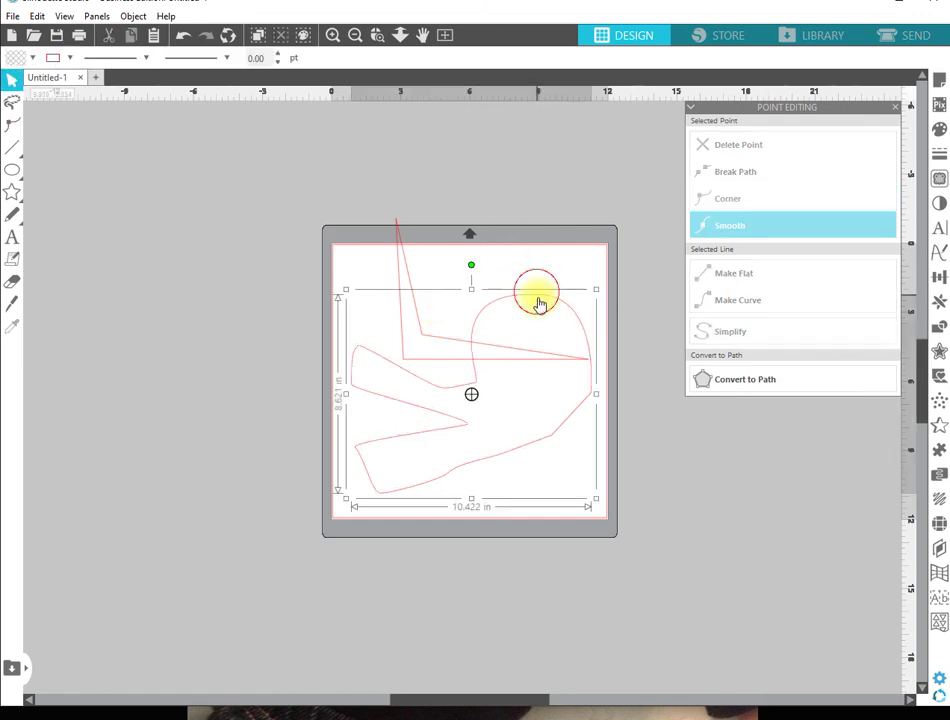
Select both shapes on the page and delete them.
{"action": "left_click", "coordinate": [509, 259]}
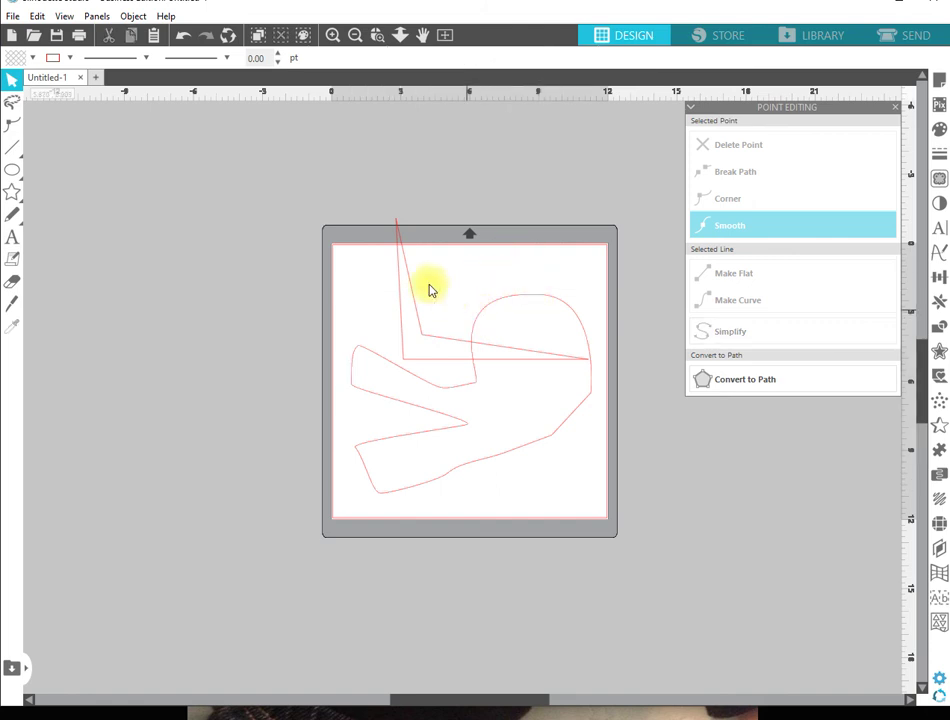
{"action": "left_click_drag", "start_coordinate": [352, 290], "coordinate": [512, 444]}
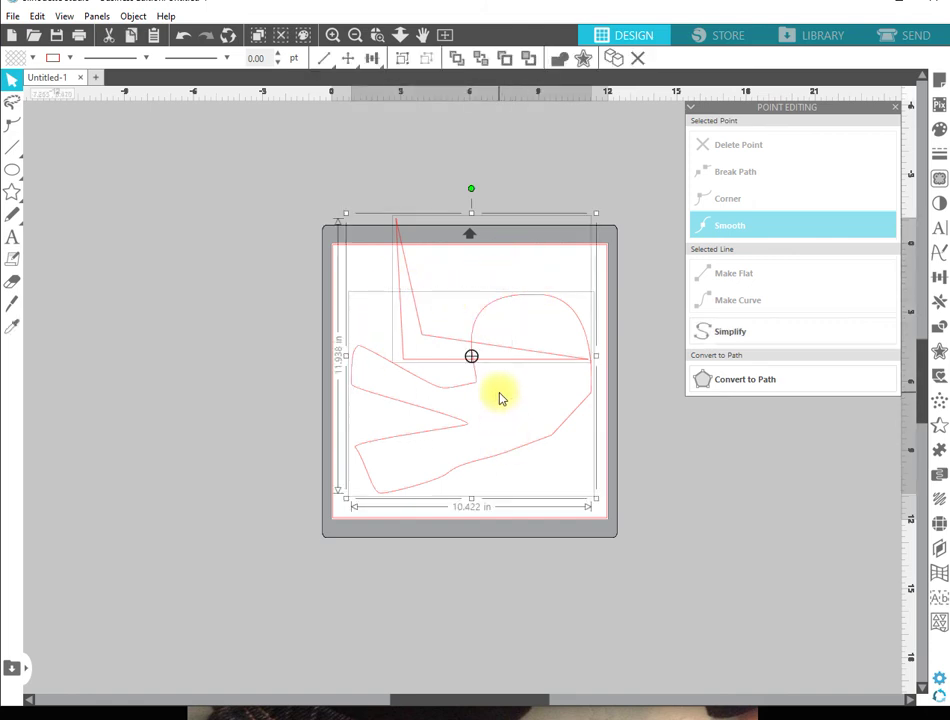
{"action": "key", "text": "Delete"}
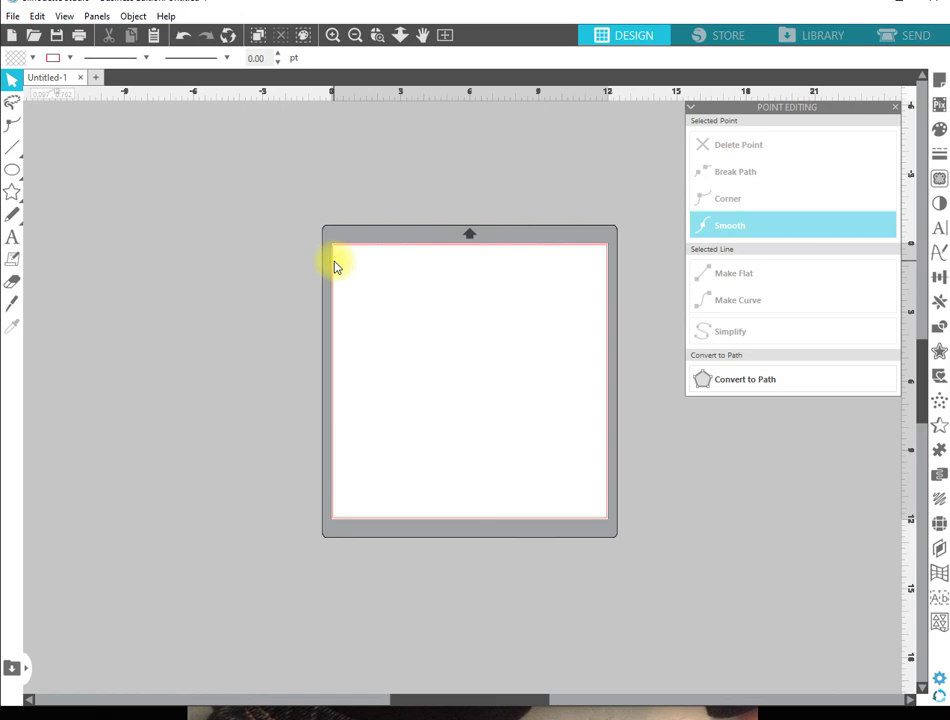